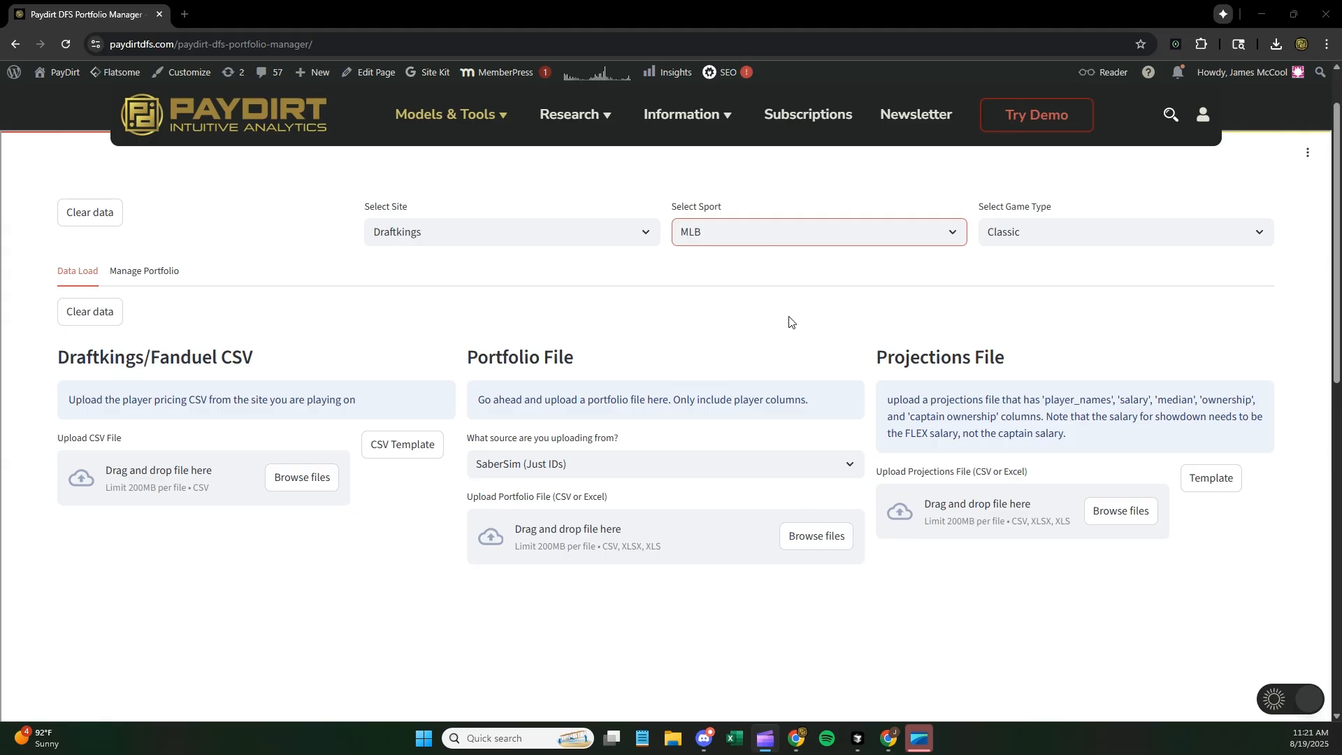
pyautogui.click(837, 235)
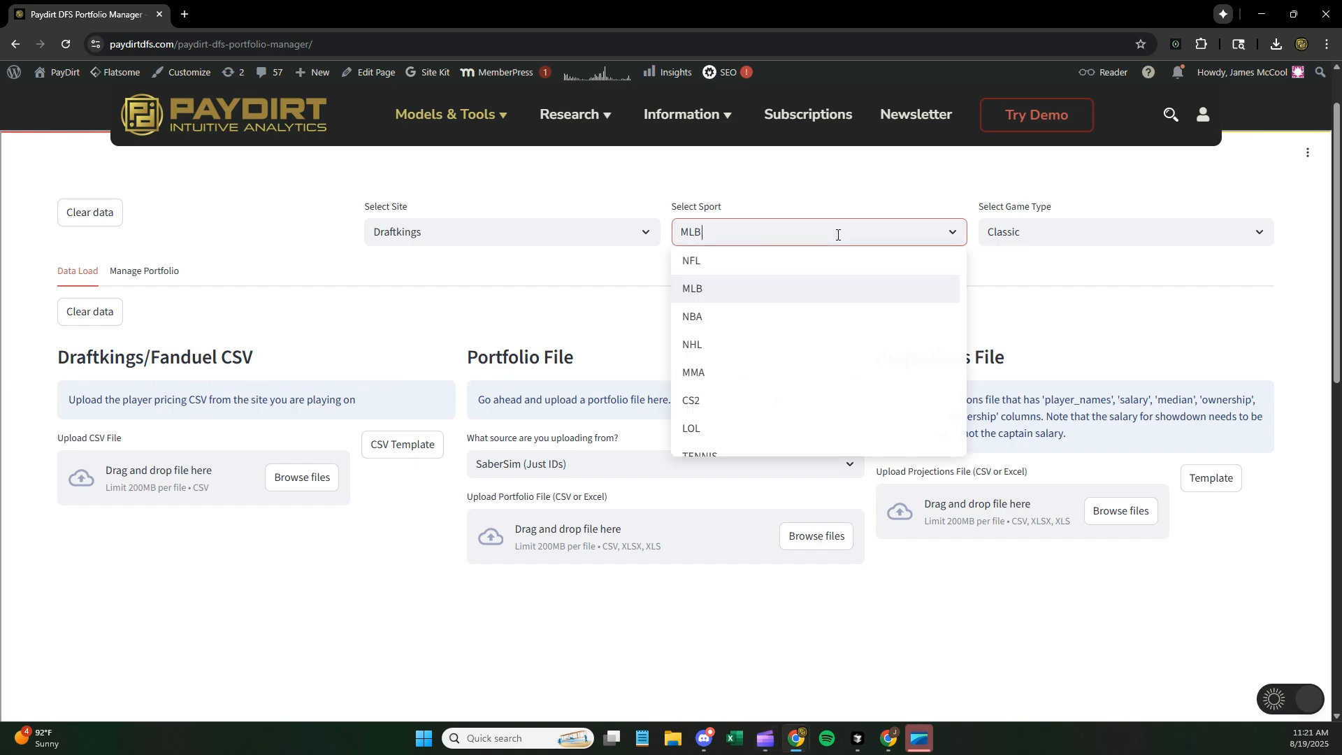
pyautogui.click(787, 297)
pyautogui.moveTo(447, 114)
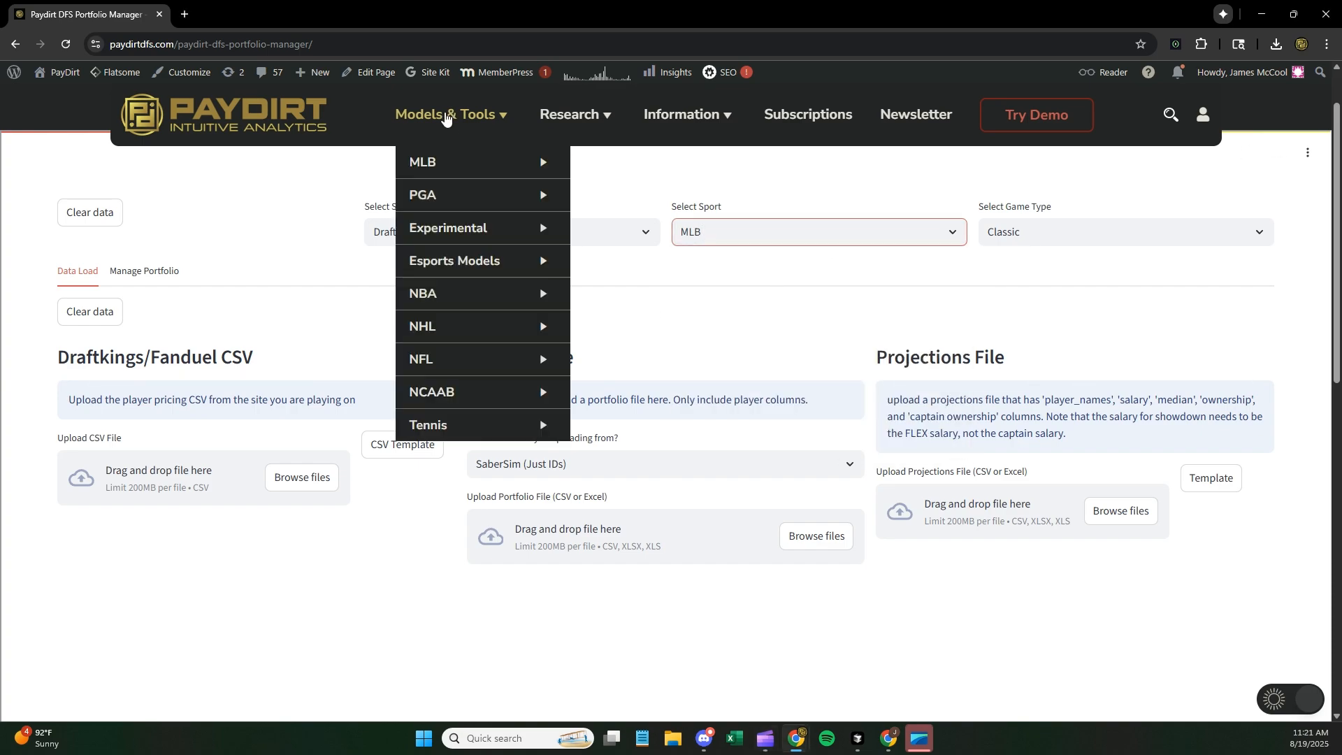
pyautogui.moveTo(443, 231)
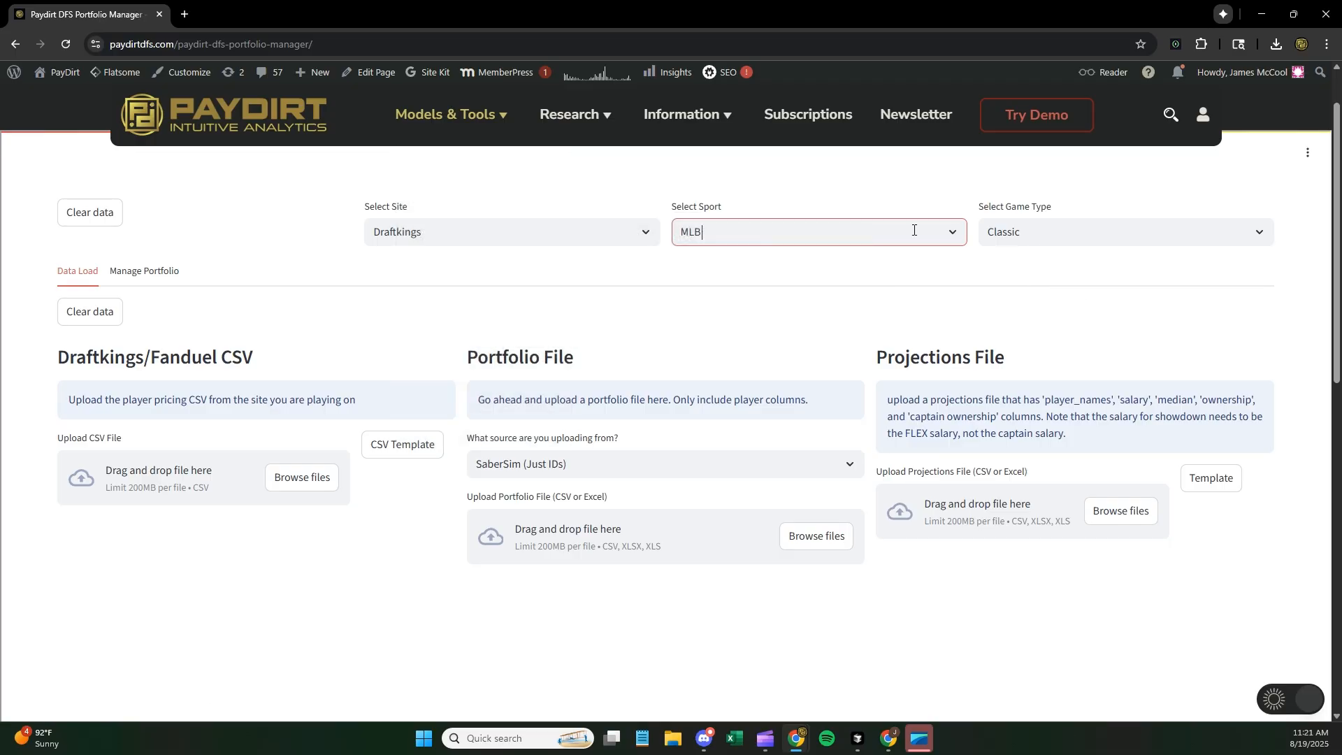
# Step: Upload MLB_salaries.csv as the Draftkings player pricing file
pyautogui.click(318, 478)
pyautogui.doubleClick(358, 138)
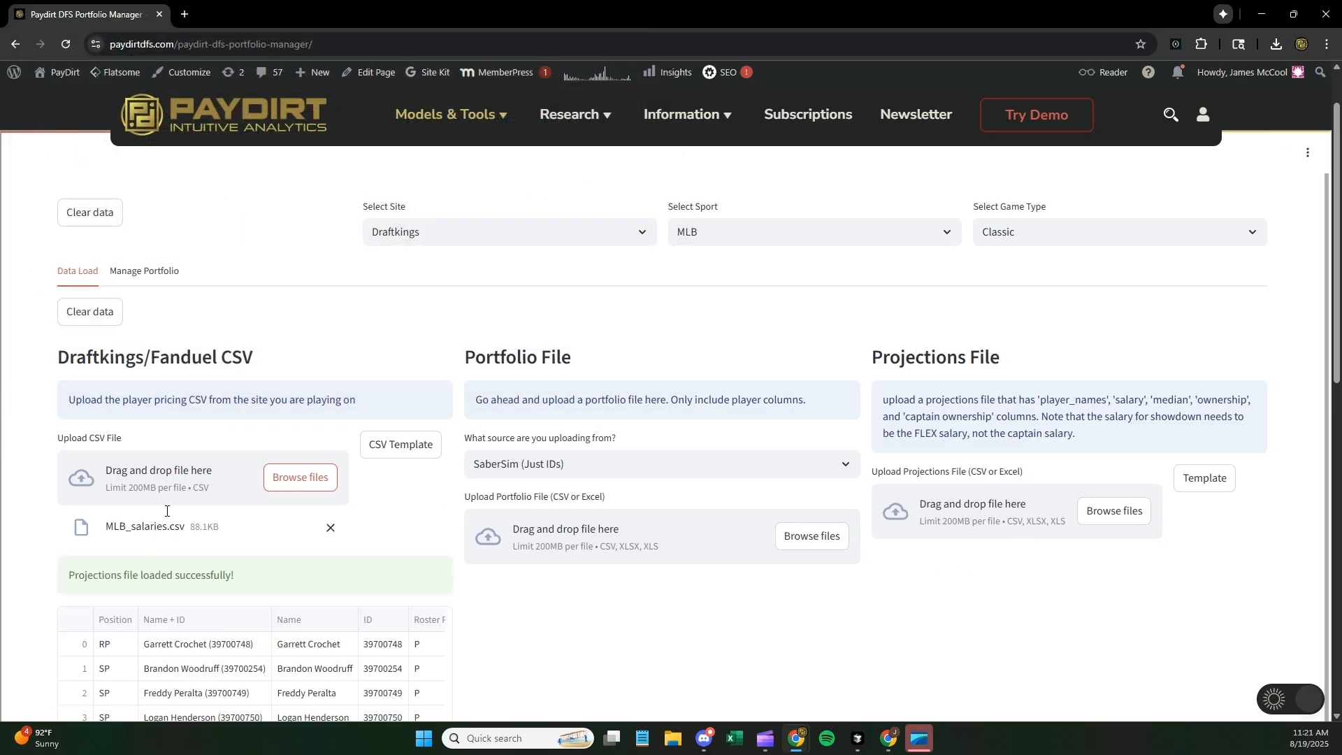
pyautogui.click(803, 536)
pyautogui.doubleClick(152, 133)
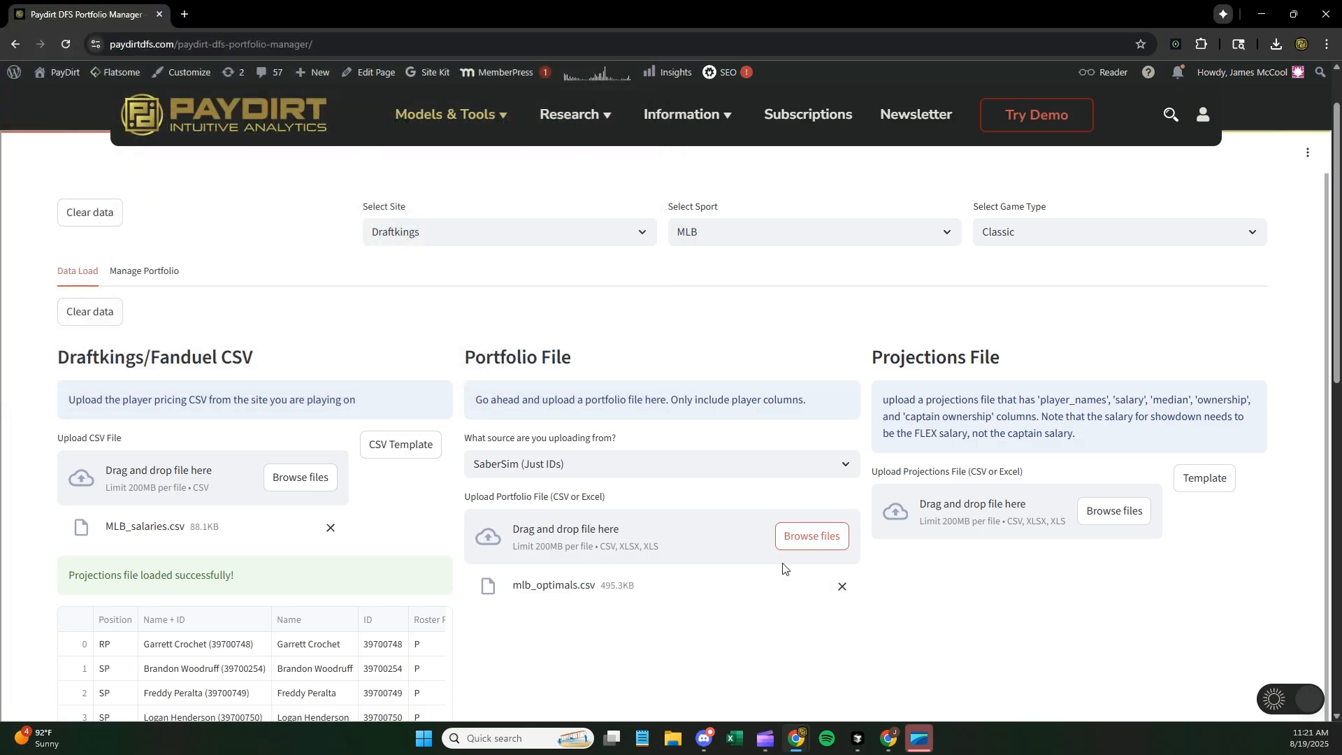
pyautogui.click(842, 586)
# Step: Set the portfolio source to Other (Just Names) and upload mlb_optimals.csv as the portfolio file
pyautogui.click(827, 458)
pyautogui.click(688, 545)
pyautogui.click(814, 536)
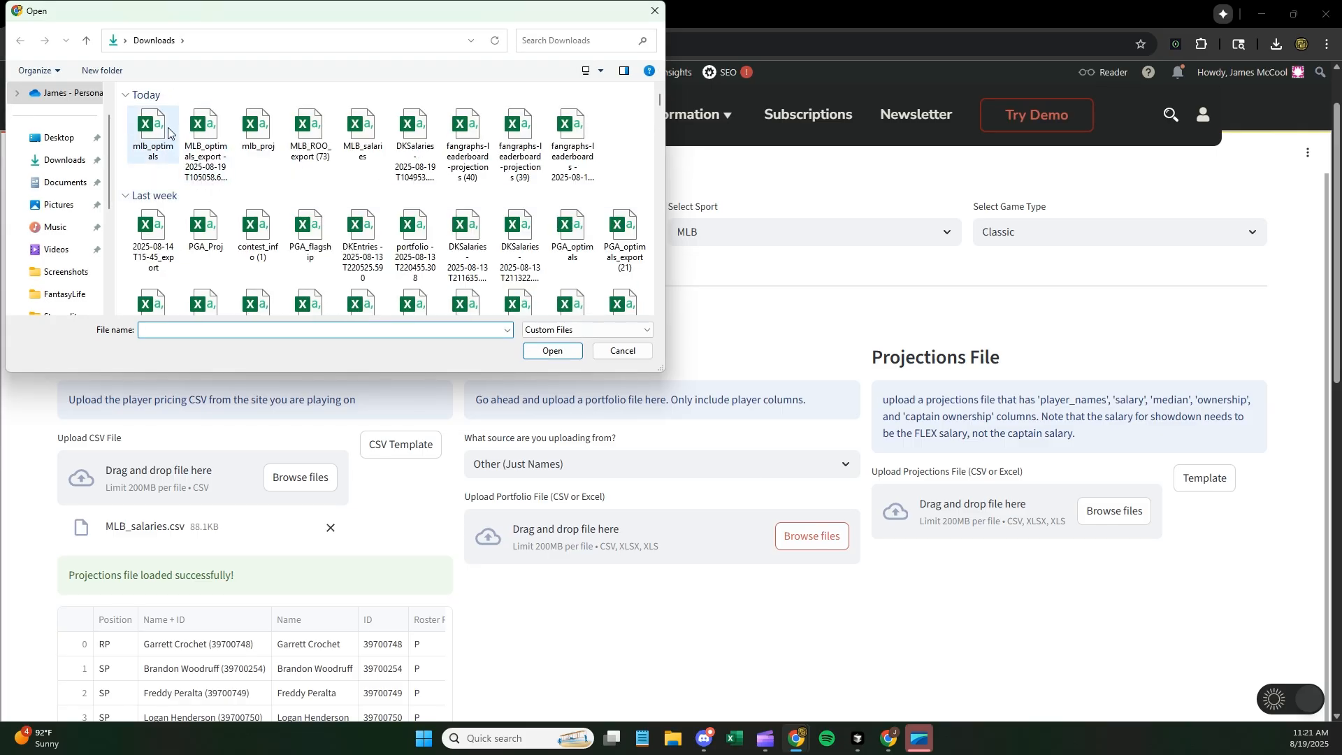
pyautogui.doubleClick(152, 133)
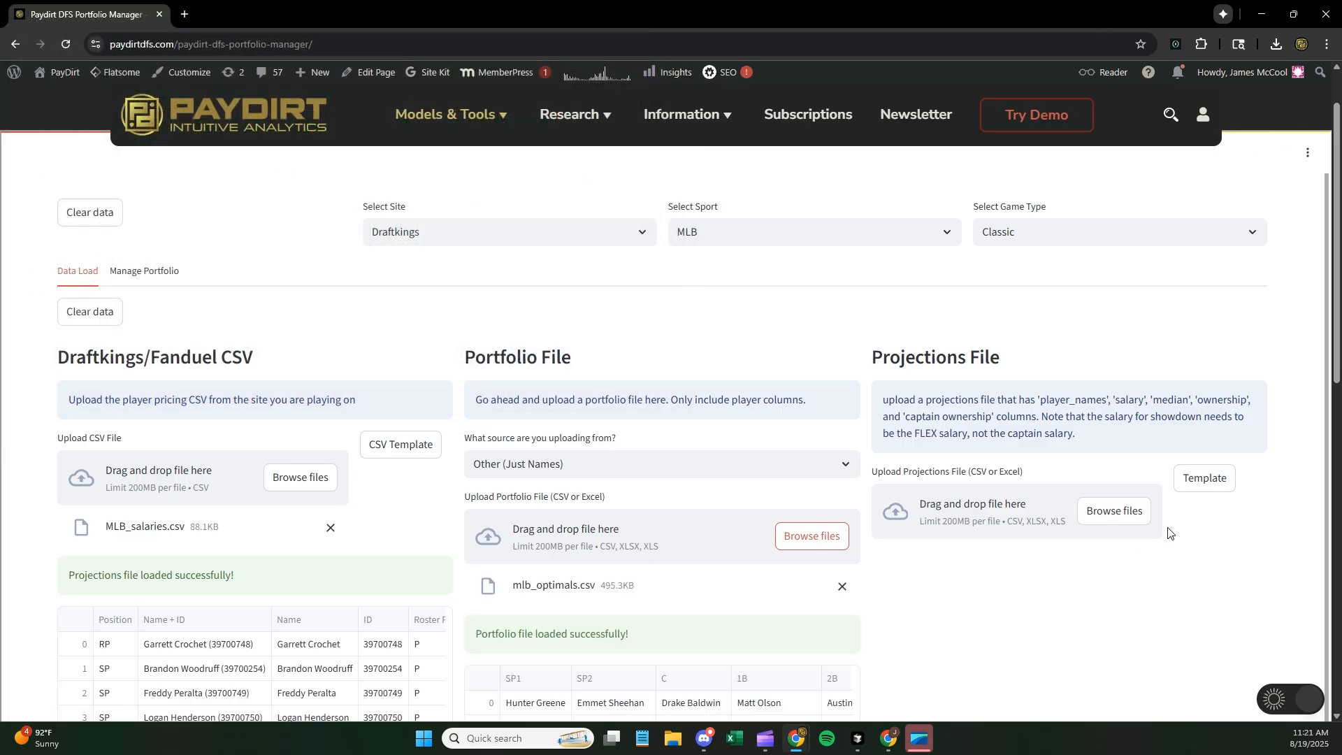
# Step: Upload mlb_proj as the projections file and open the portfolio management view showing the lineups
pyautogui.click(1113, 510)
pyautogui.click(264, 140)
pyautogui.doubleClick(264, 139)
pyautogui.click(144, 271)
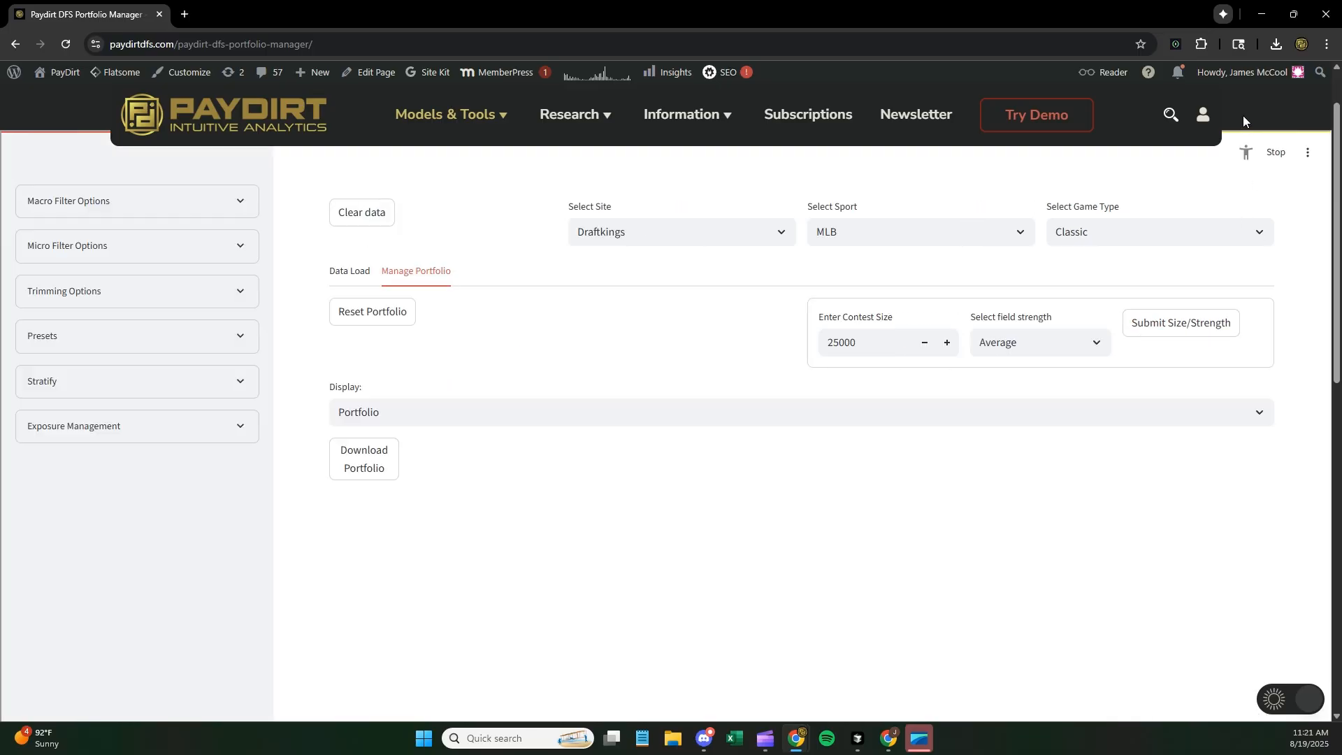
pyautogui.scroll(-1, 1243, 108)
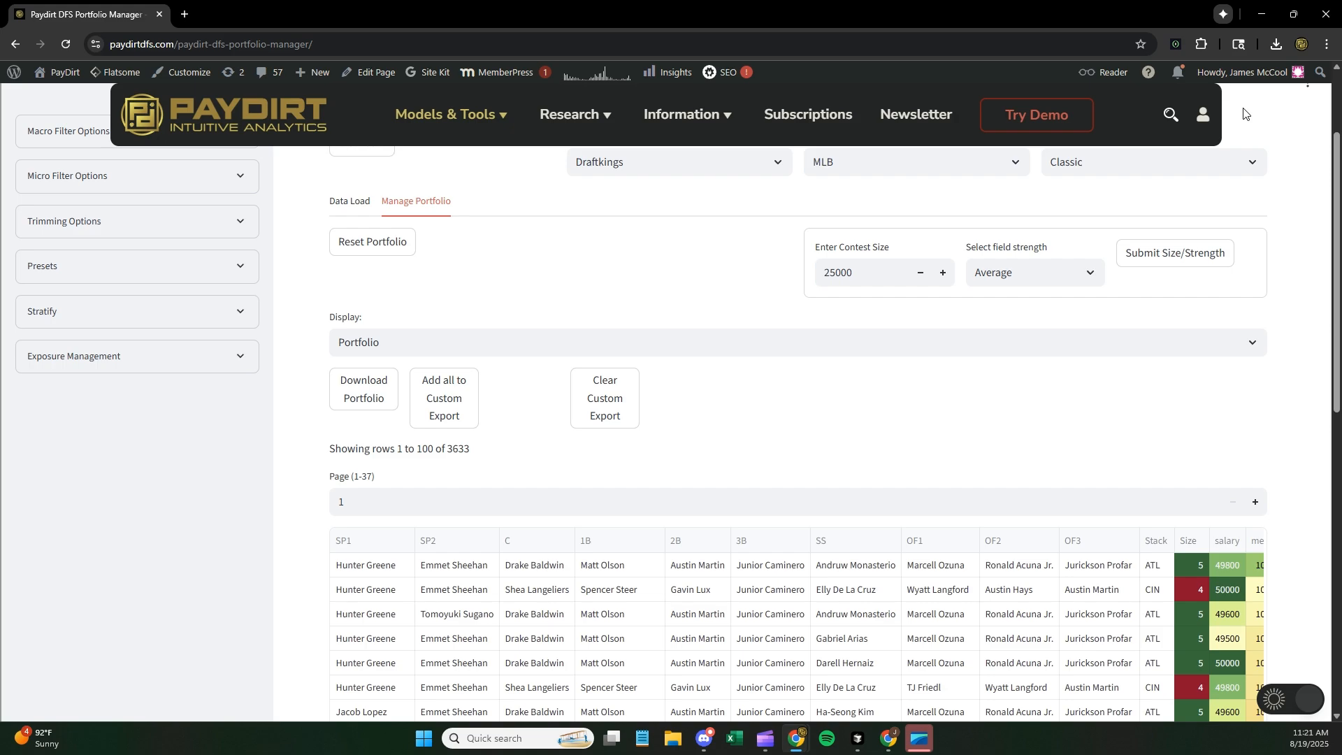
pyautogui.scroll(-1, 1256, 126)
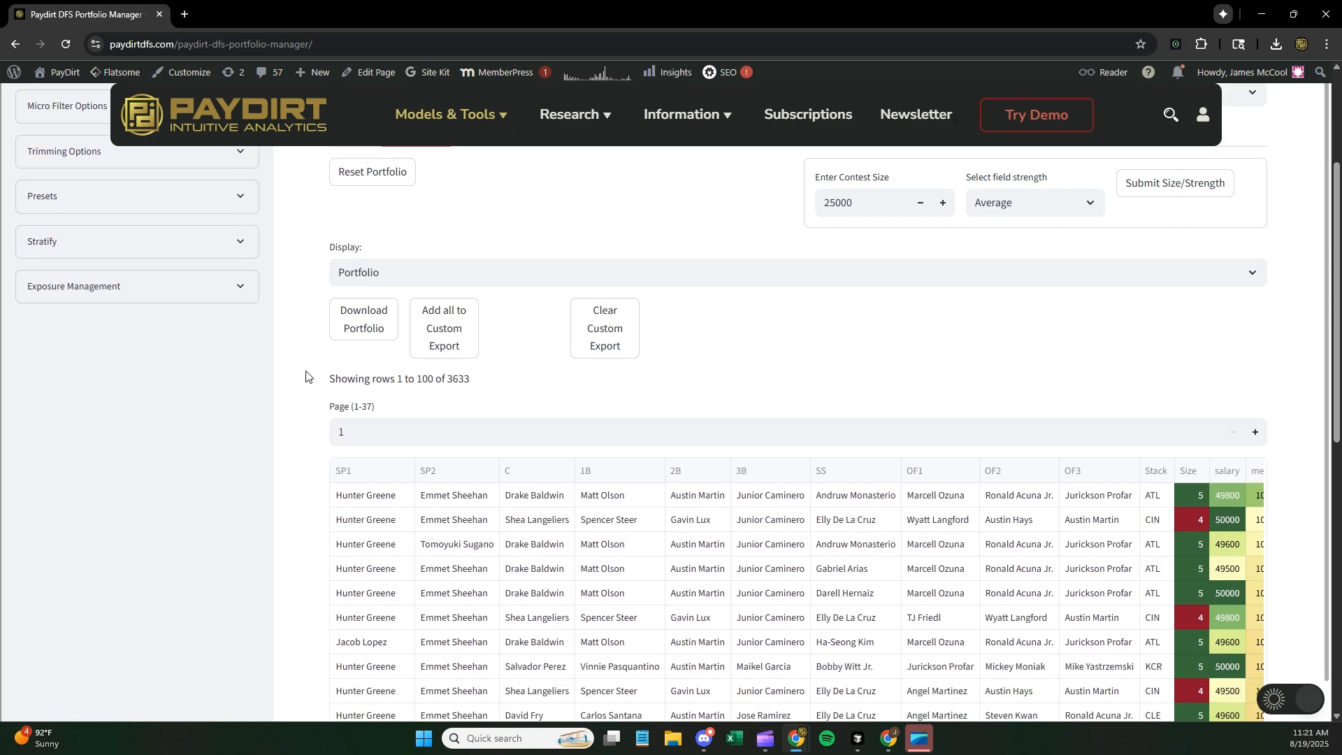
# Step: Set the stratification stat to Weighted Own and its sample range to 75.25–100
pyautogui.scroll(1, 306, 377)
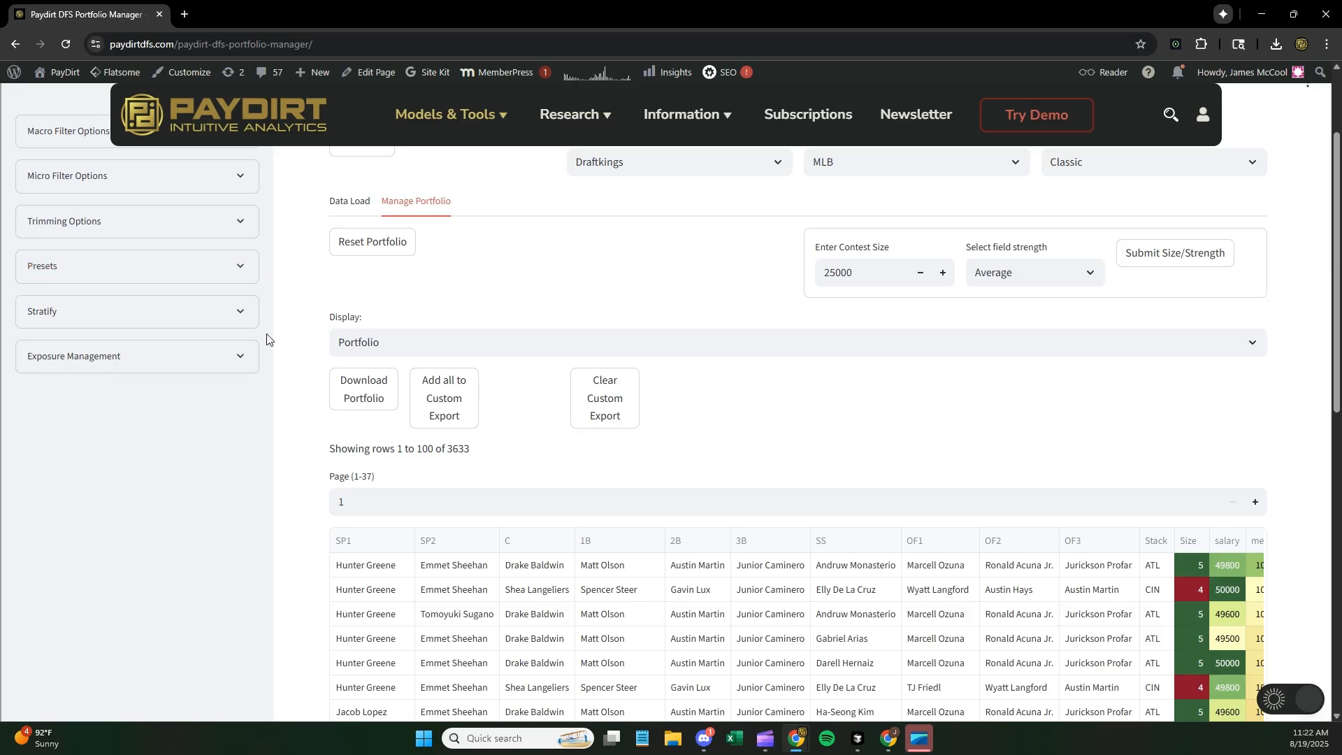
pyautogui.click(241, 314)
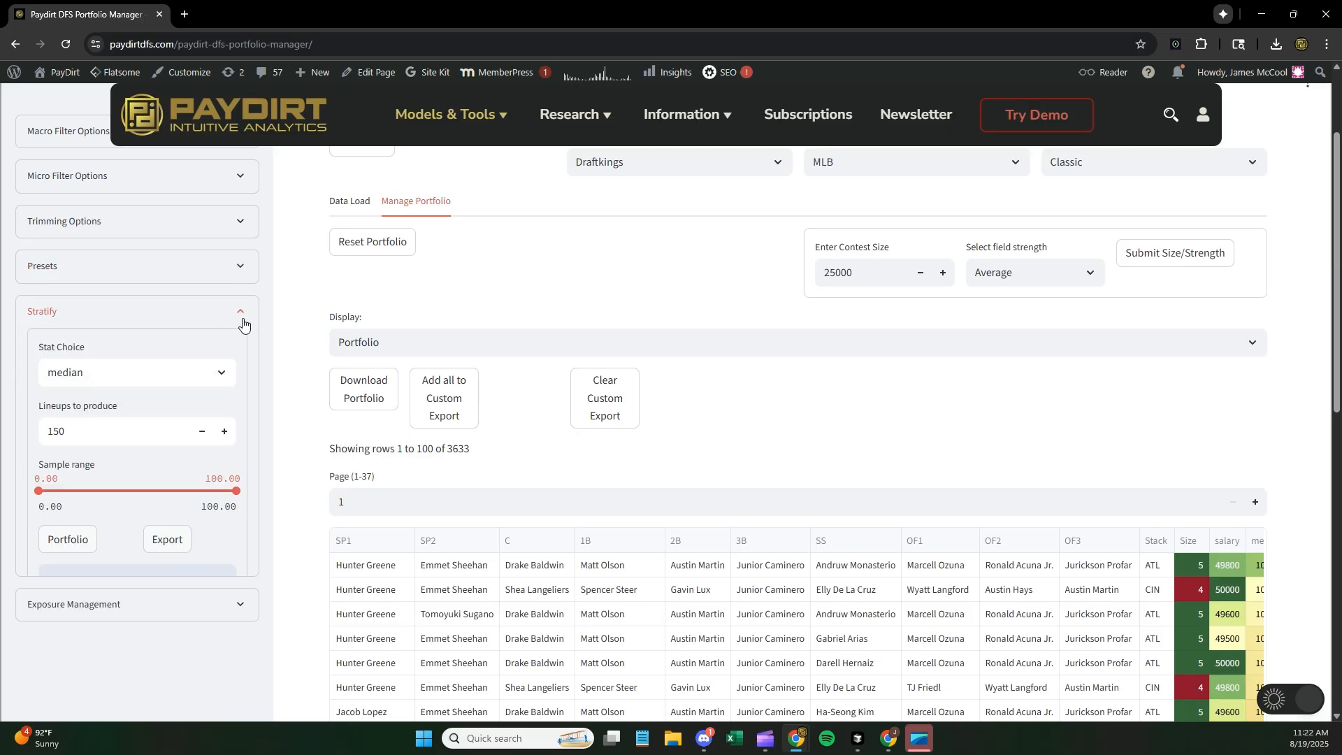
pyautogui.click(109, 373)
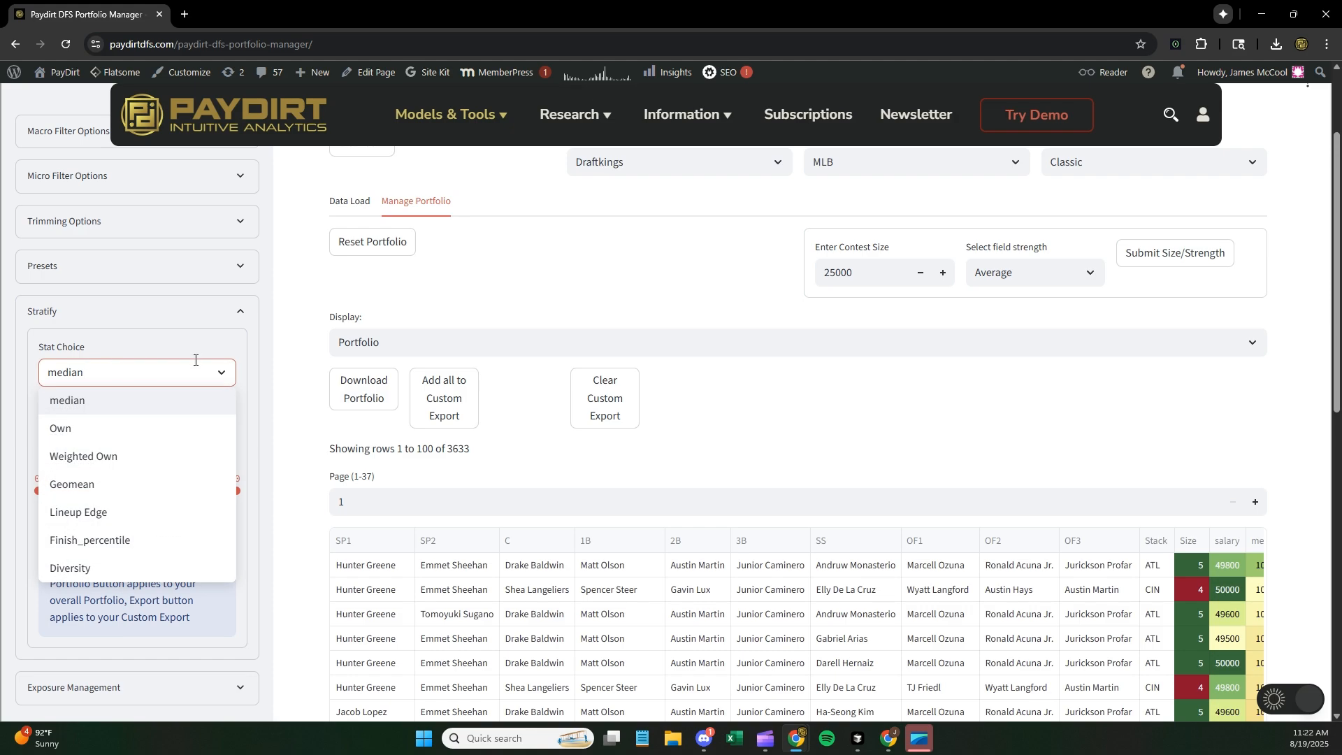
pyautogui.click(101, 457)
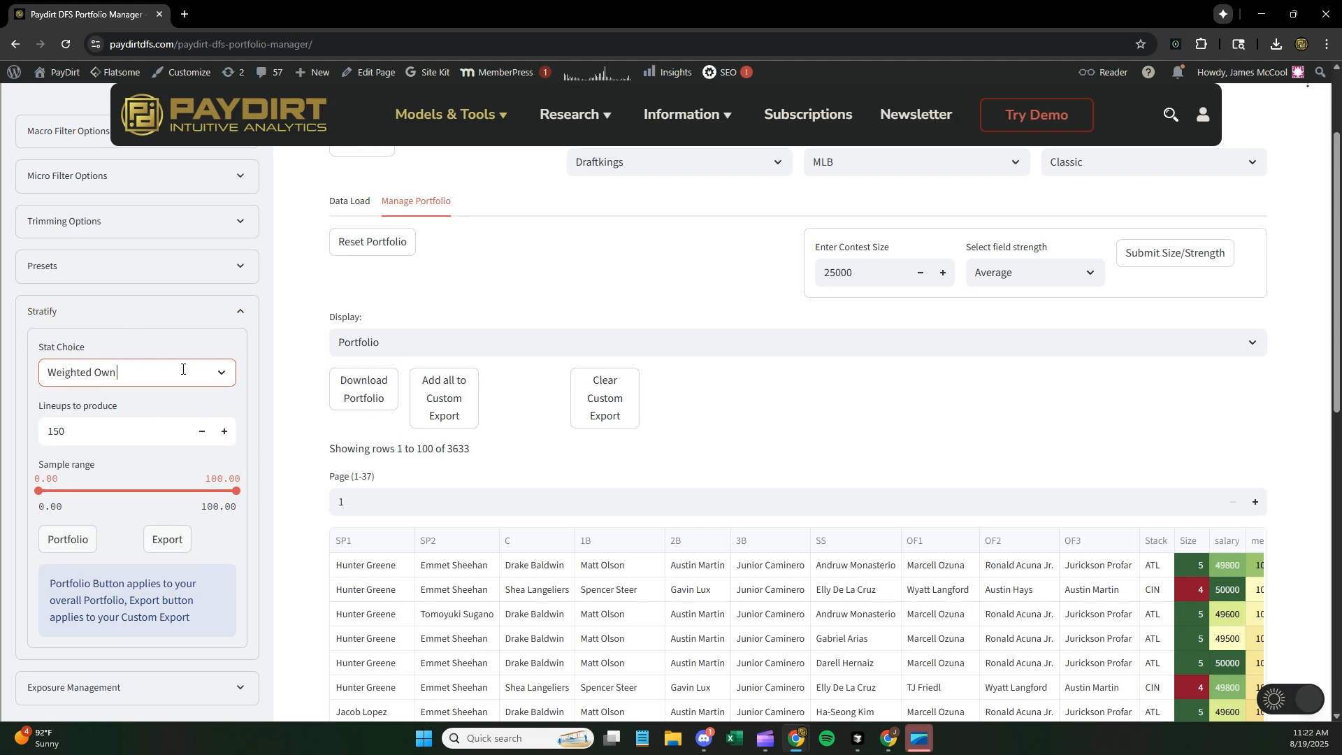
pyautogui.scroll(-1, 304, 418)
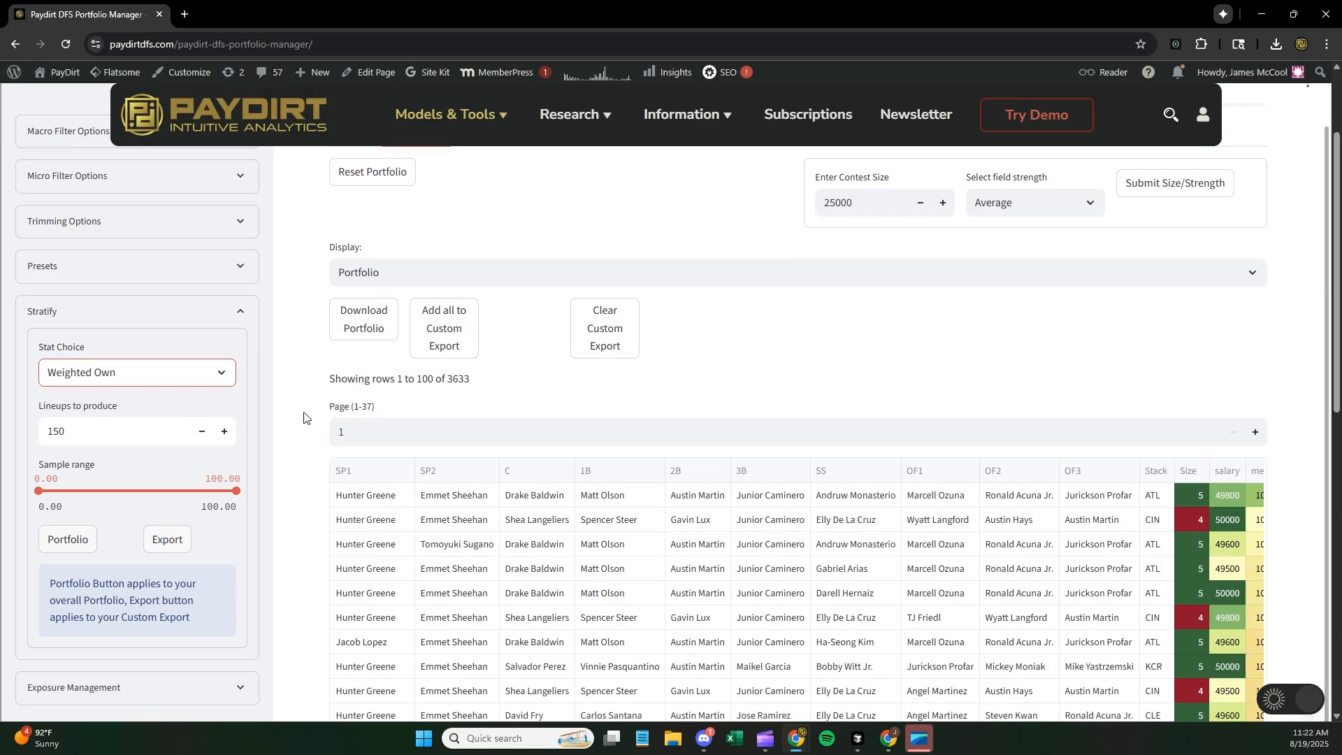
pyautogui.scroll(-1, 305, 404)
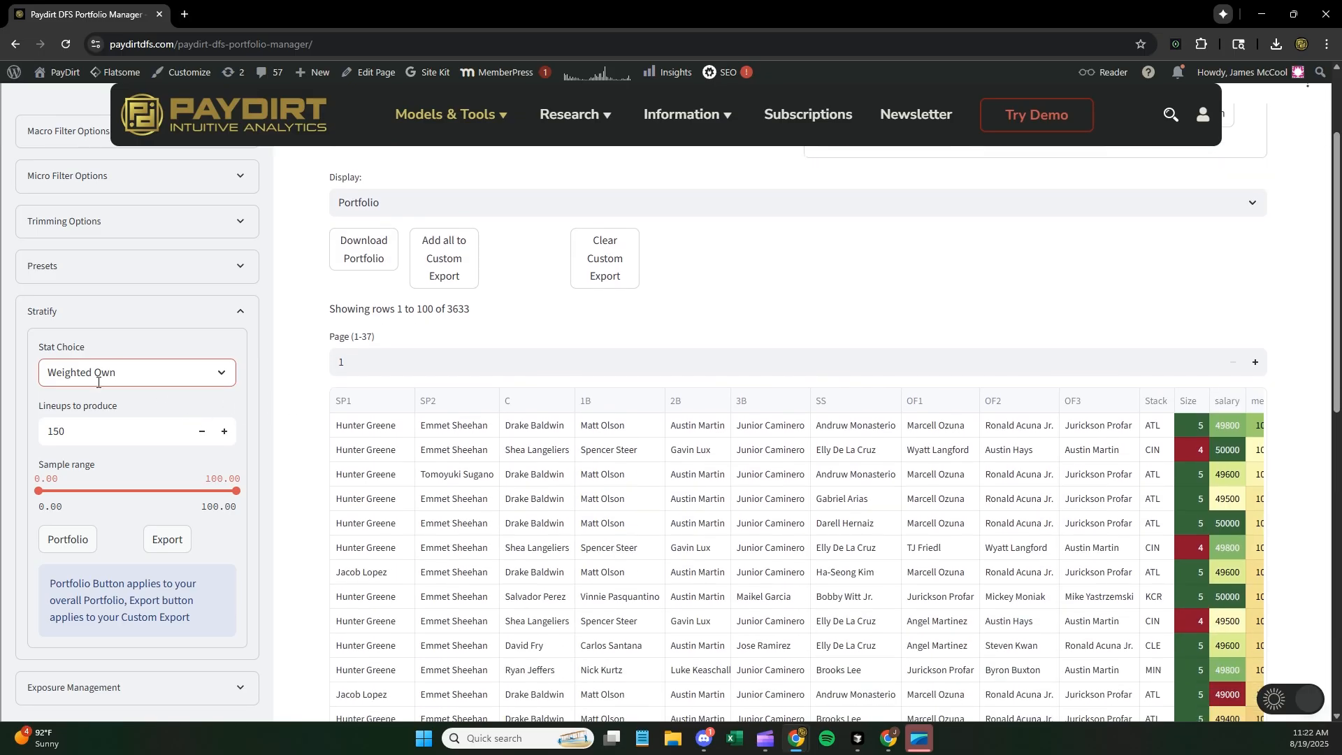
pyautogui.moveTo(66, 432); pyautogui.dragTo(40, 438)
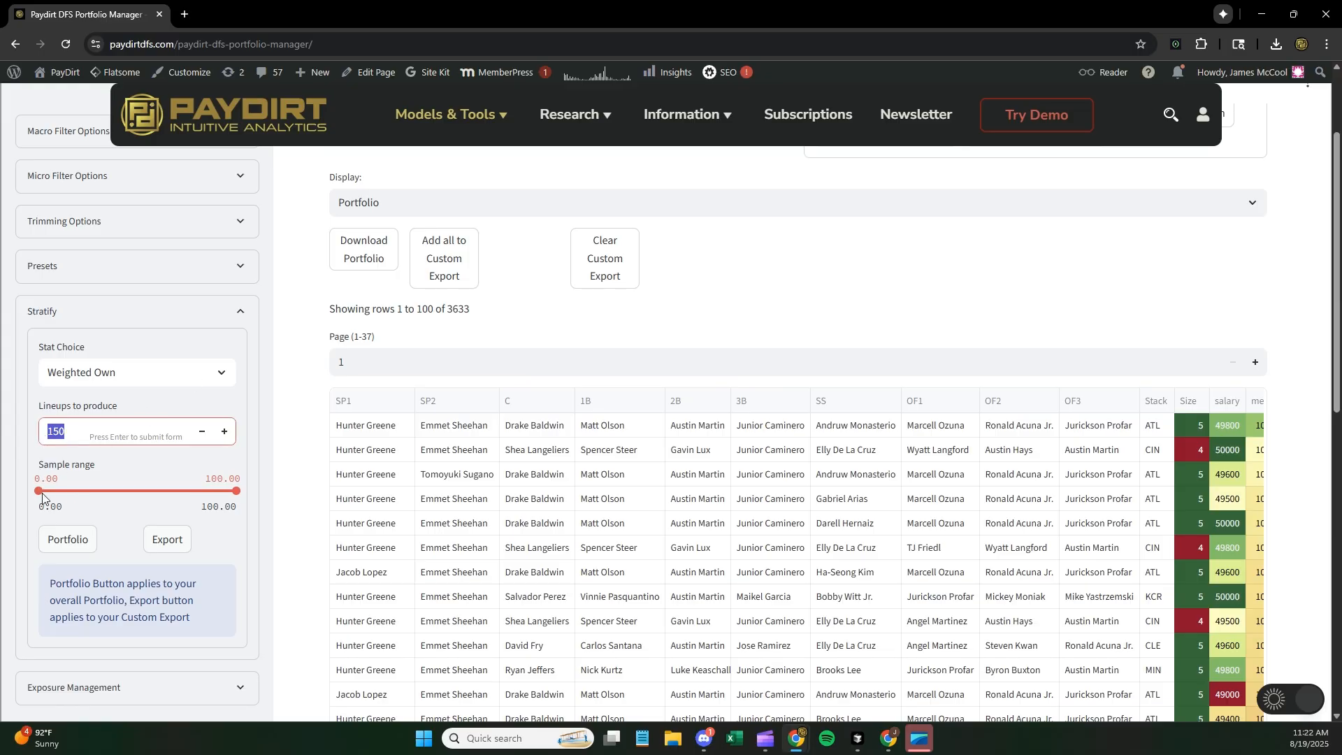
pyautogui.click(111, 472)
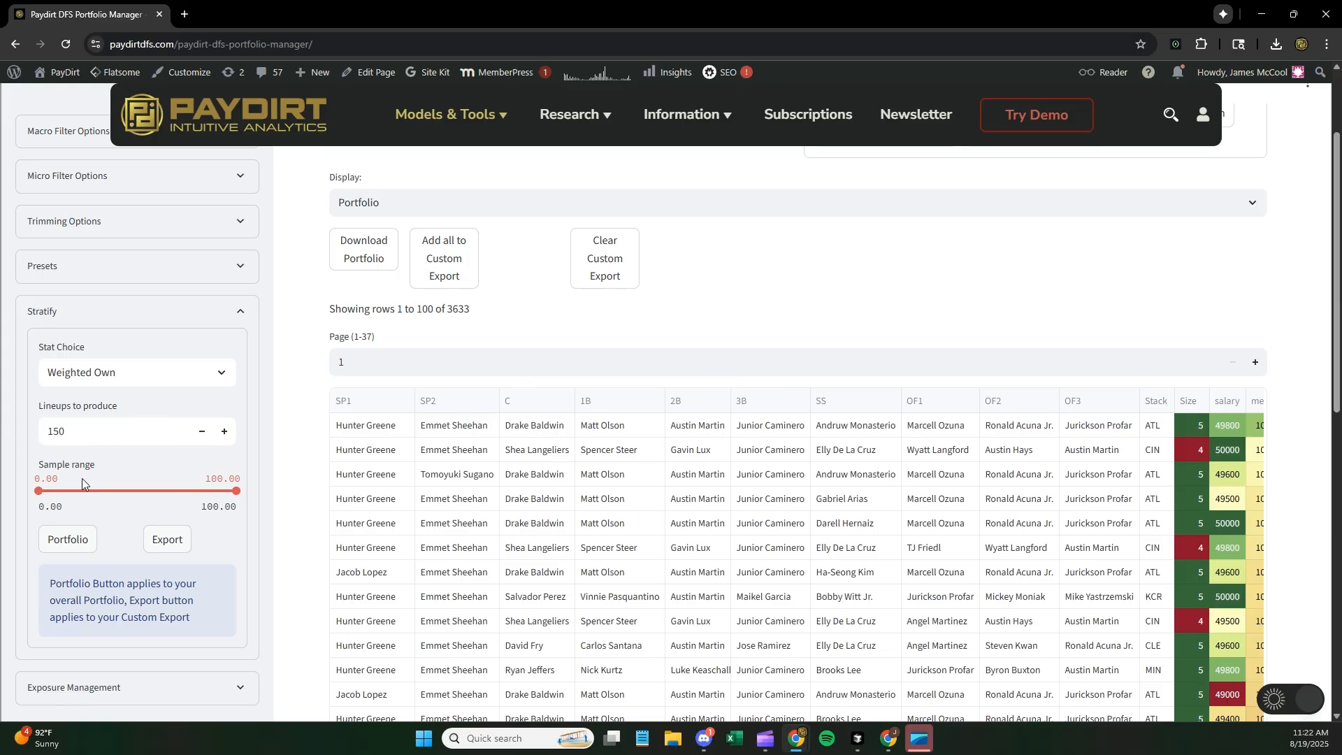
pyautogui.moveTo(36, 492); pyautogui.dragTo(189, 505)
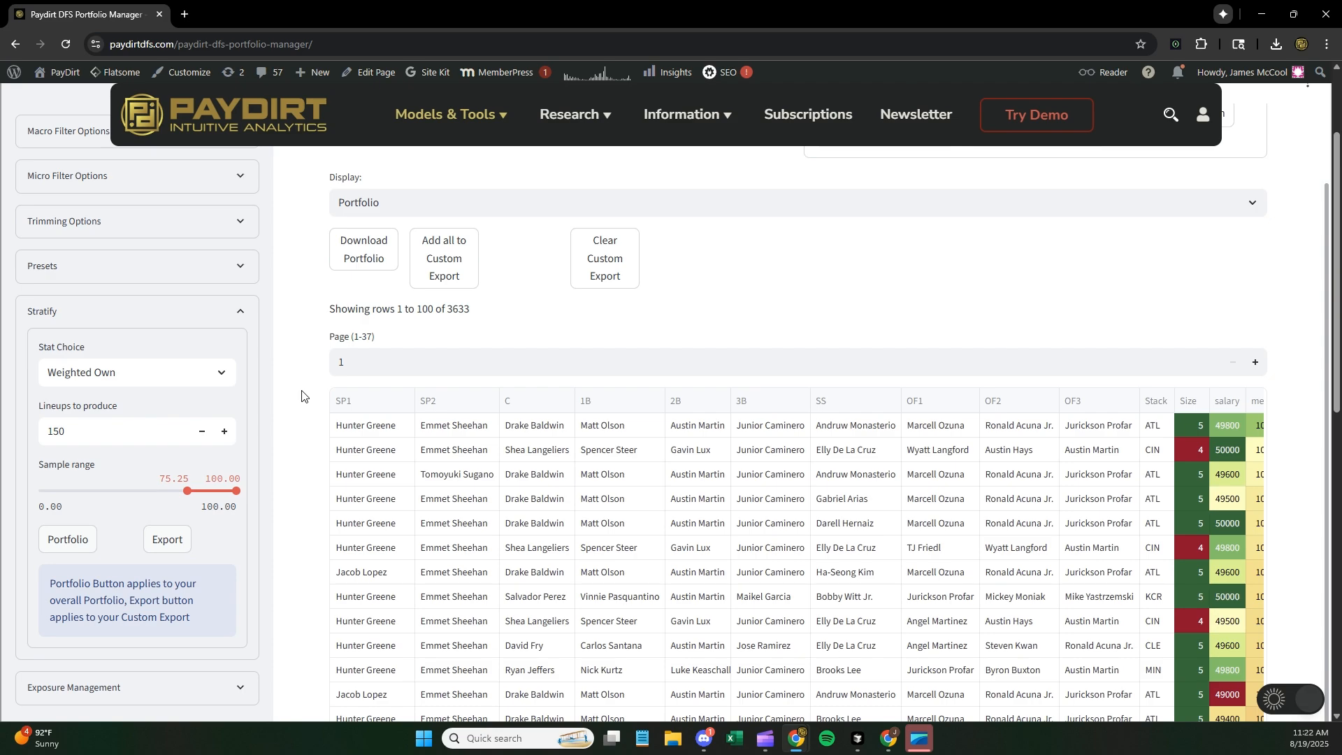
# Step: Stratify the overall portfolio with 150 lineups to produce, and reset the portfolio
pyautogui.click(67, 539)
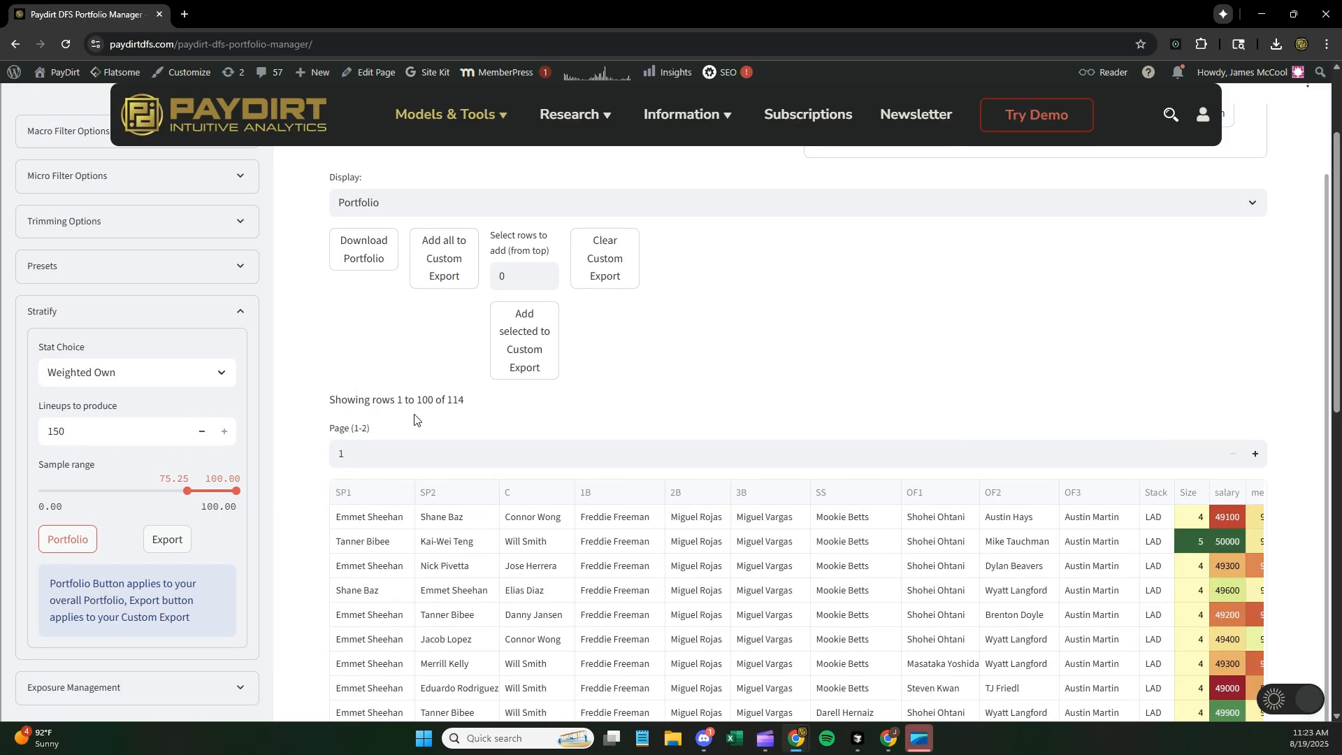
pyautogui.scroll(2, 303, 405)
pyautogui.click(333, 252)
# Step: Stratify the overall portfolio with 125 lineups to produce and download the resulting portfolio
pyautogui.scroll(-2, 287, 370)
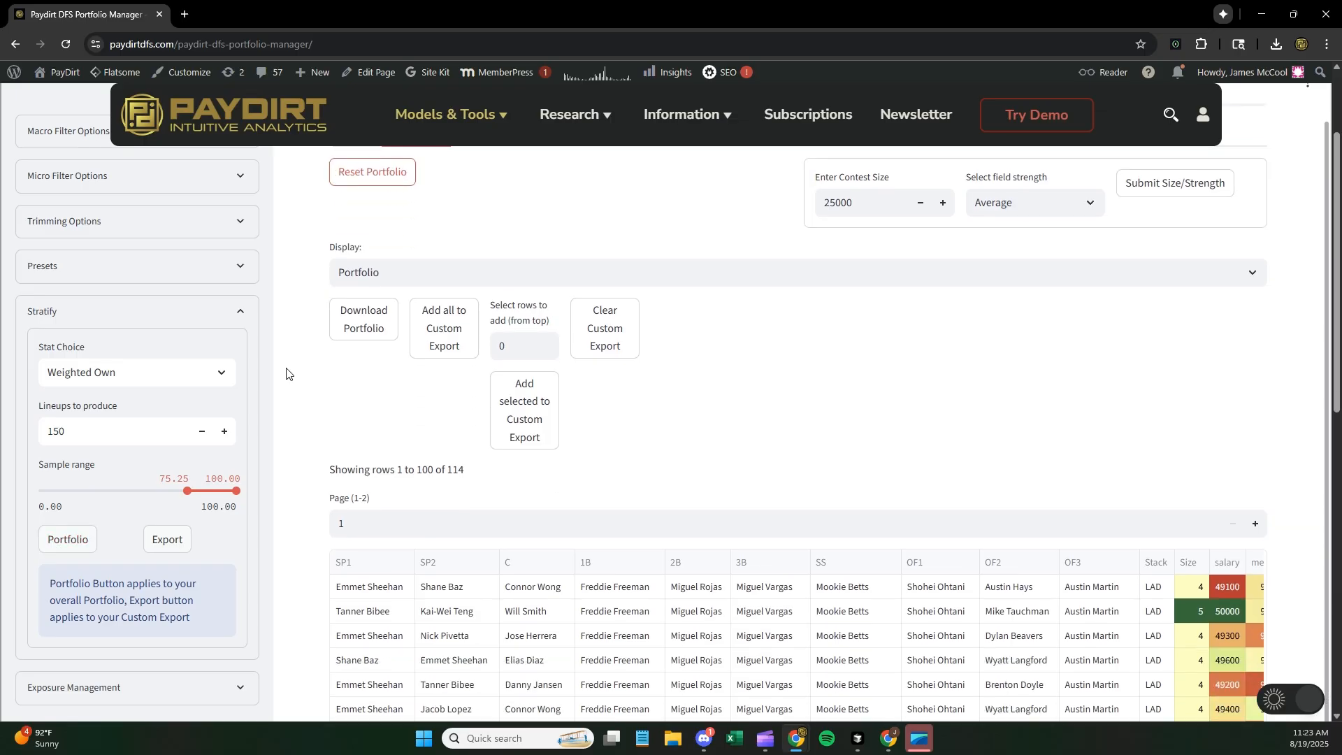
pyautogui.moveTo(93, 434); pyautogui.dragTo(35, 437)
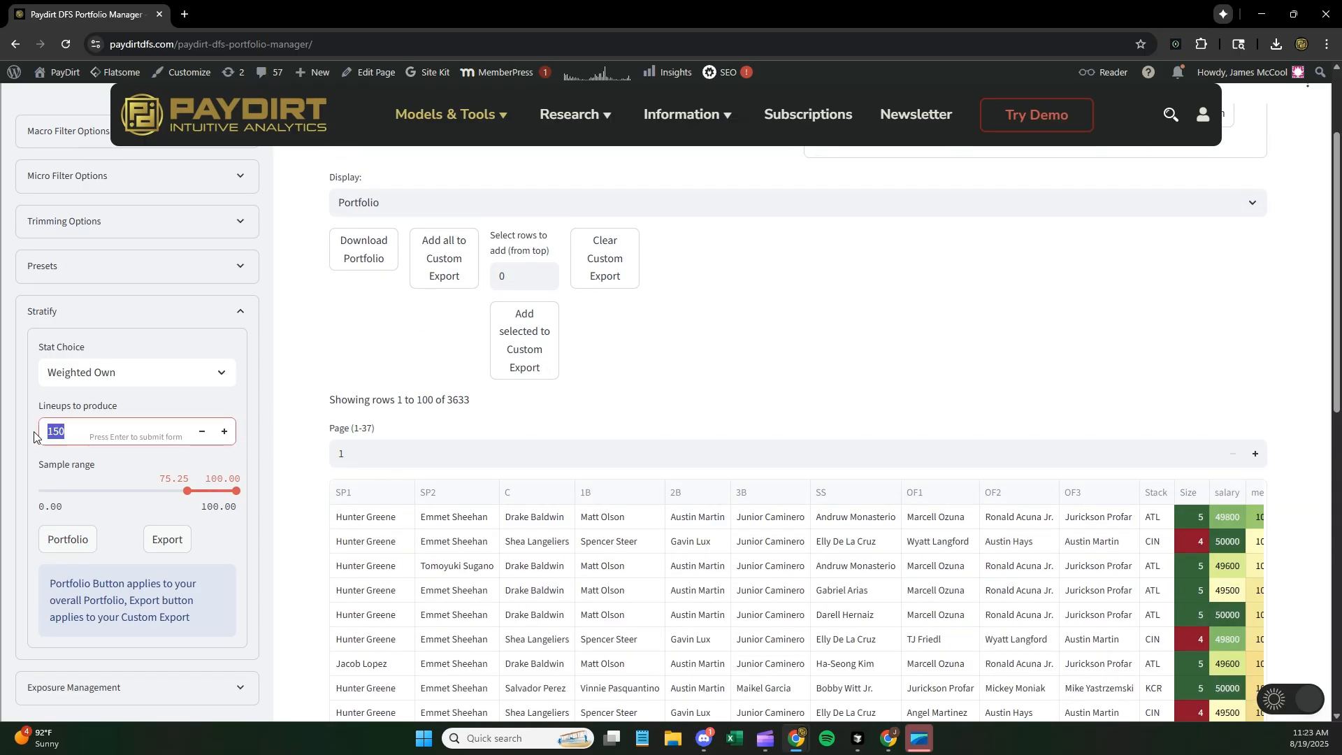
pyautogui.write('125')
pyautogui.click(68, 538)
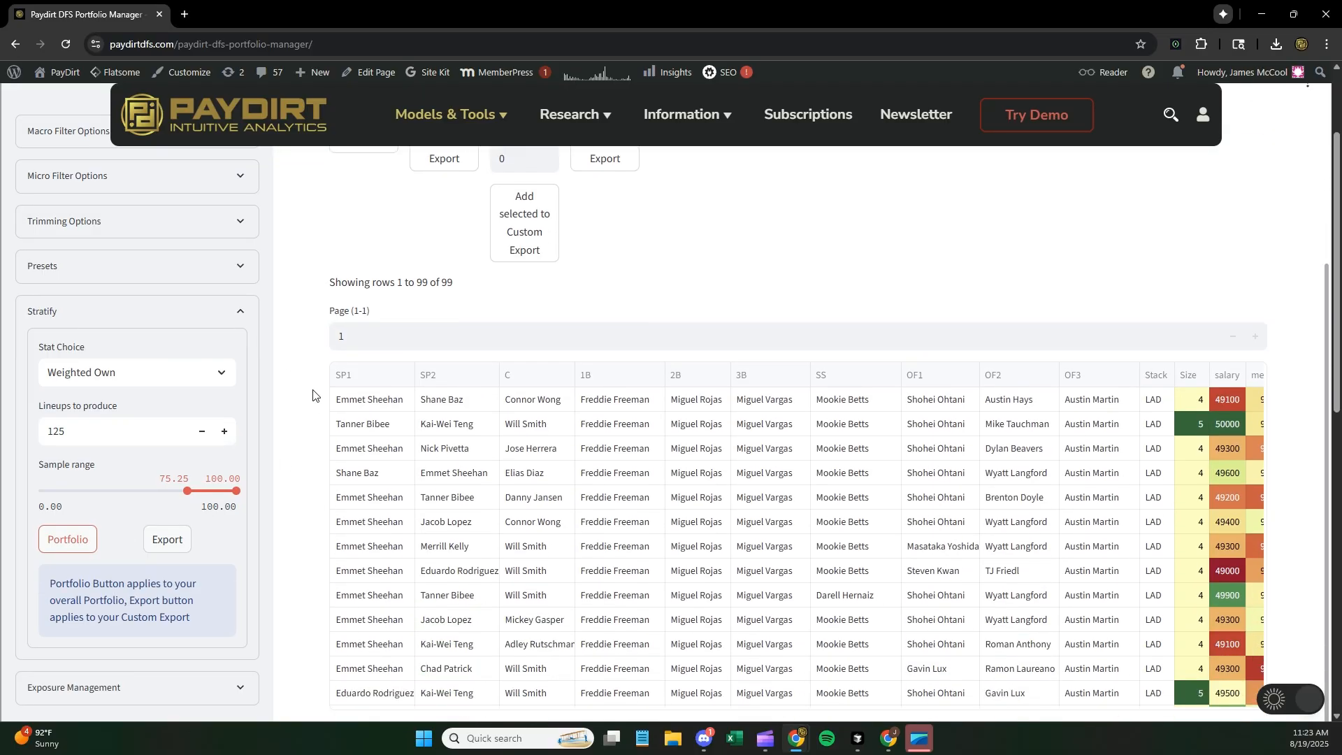
pyautogui.click(378, 260)
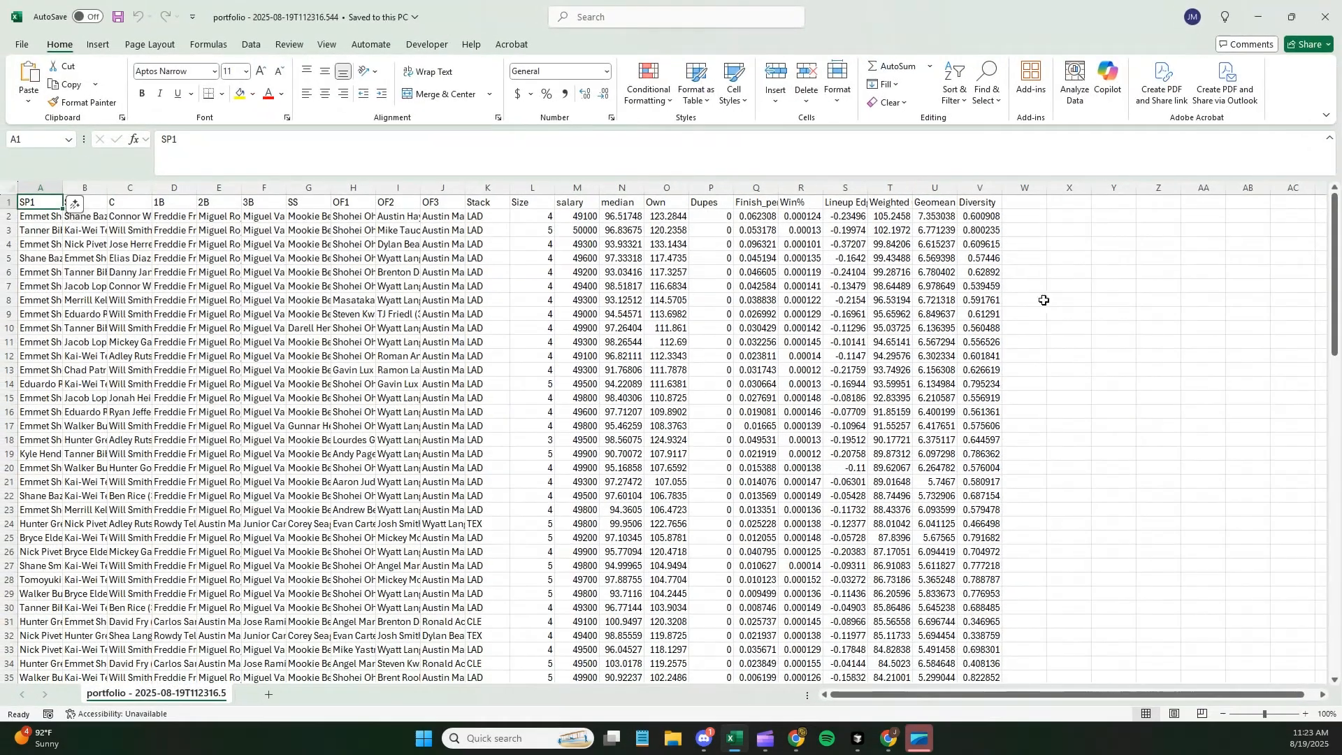
# Step: In Excel, remove the columns from Stack through Diversity in the downloaded portfolio, then save and close the file
pyautogui.click(482, 203)
pyautogui.hotkey('ctrl', 'shift', 'Down')
pyautogui.hotkey('ctrl', 'shift', 'Right')
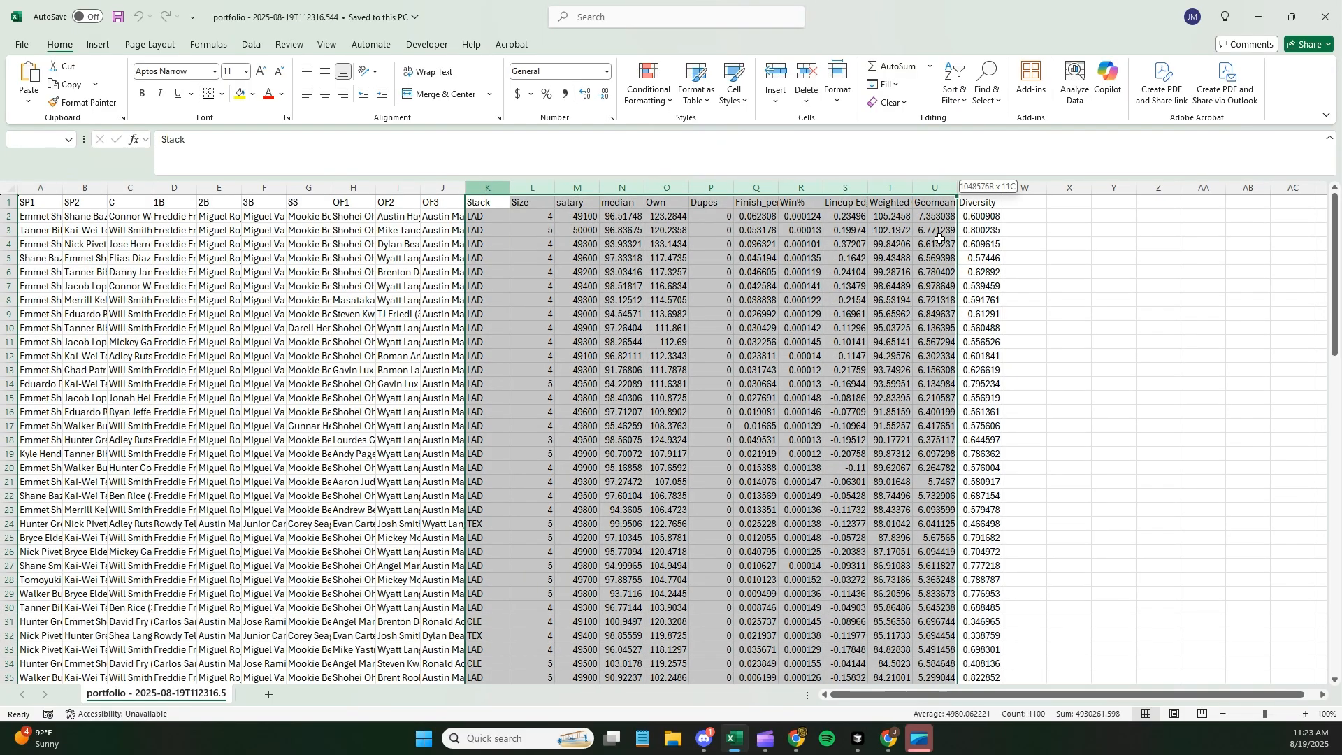
pyautogui.rightClick(986, 240)
pyautogui.click(1013, 388)
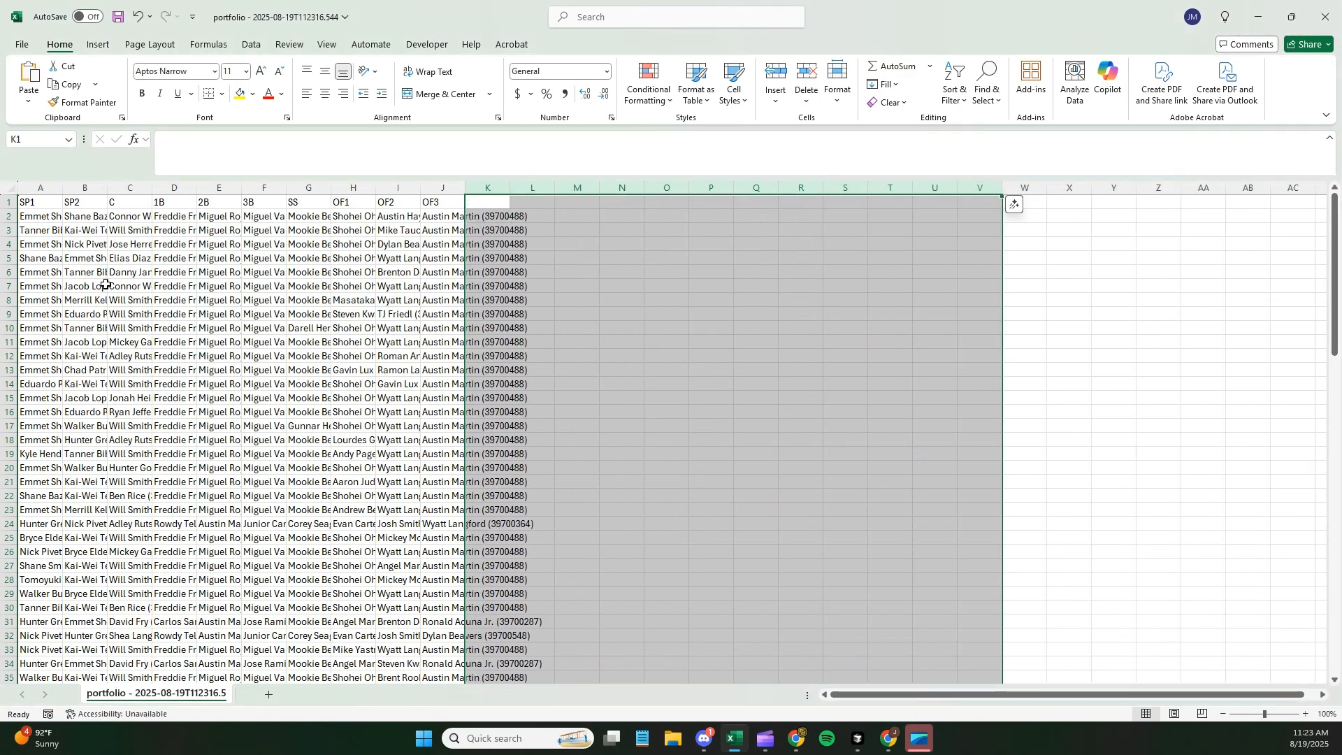
pyautogui.click(104, 286)
pyautogui.click(118, 17)
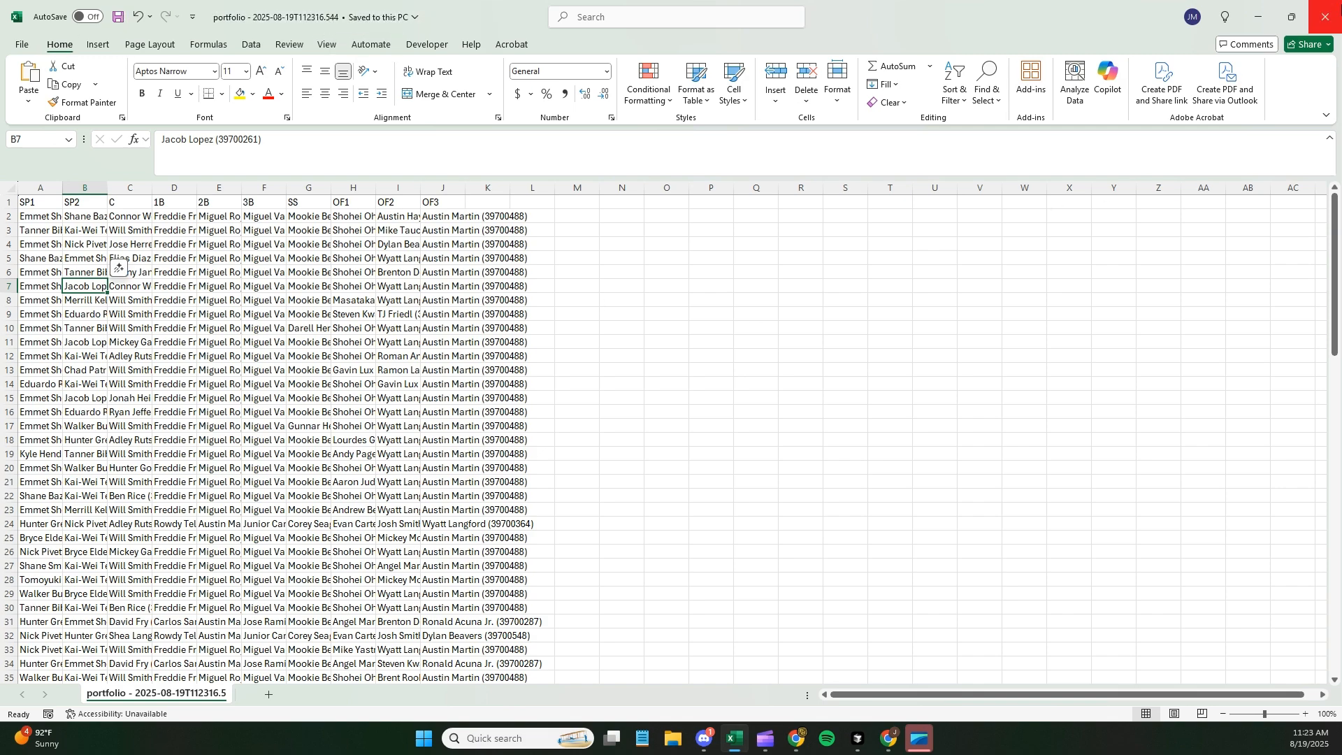
pyautogui.click(1334, 8)
# Step: Back in the Paydirt portfolio manager, remove the uploaded projections, portfolio and pricing files and clear the loaded data
pyautogui.scroll(2, 335, 349)
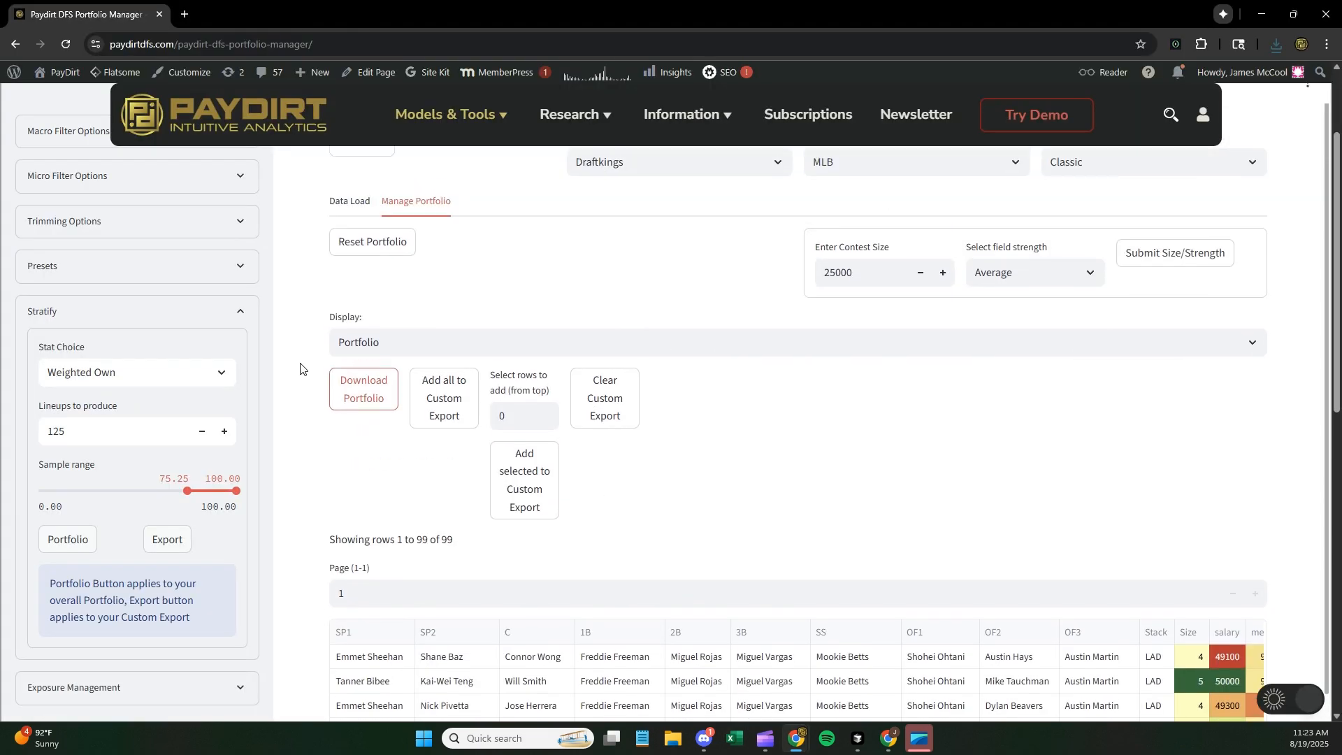
pyautogui.click(349, 201)
pyautogui.click(1166, 546)
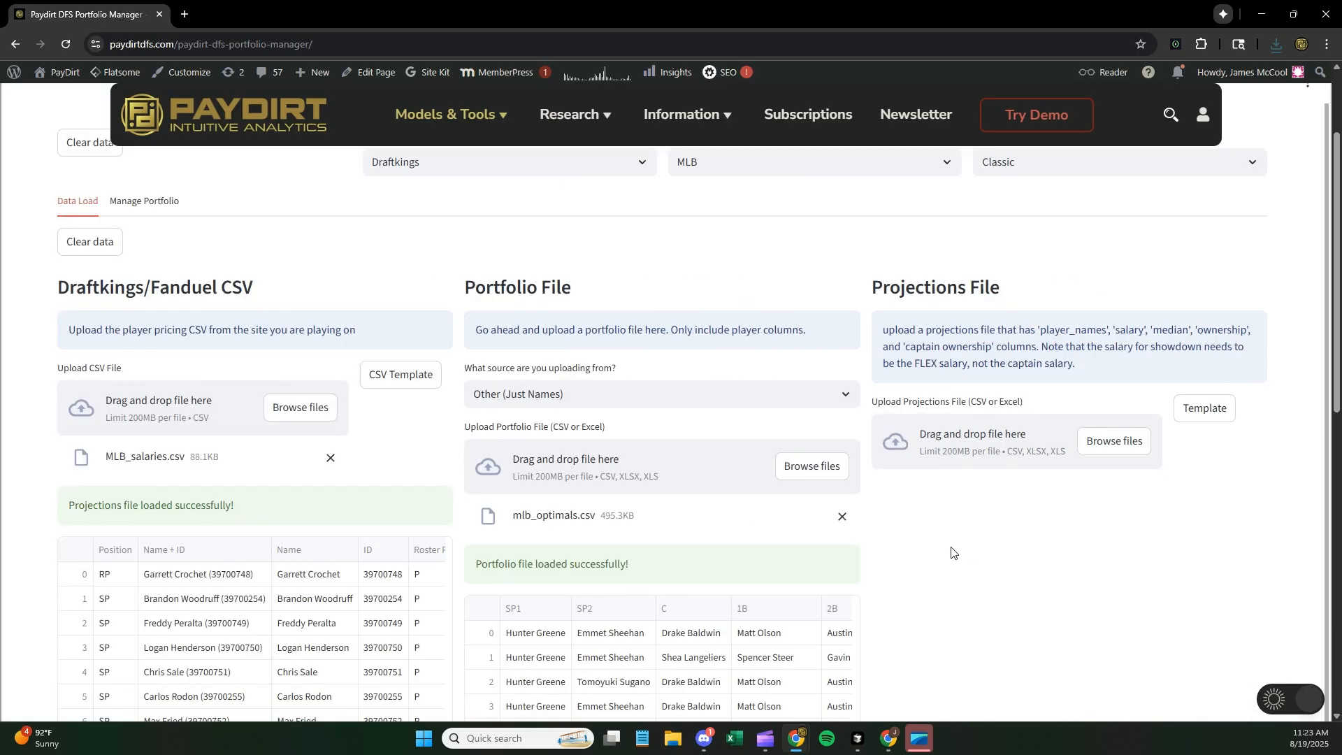
pyautogui.click(842, 517)
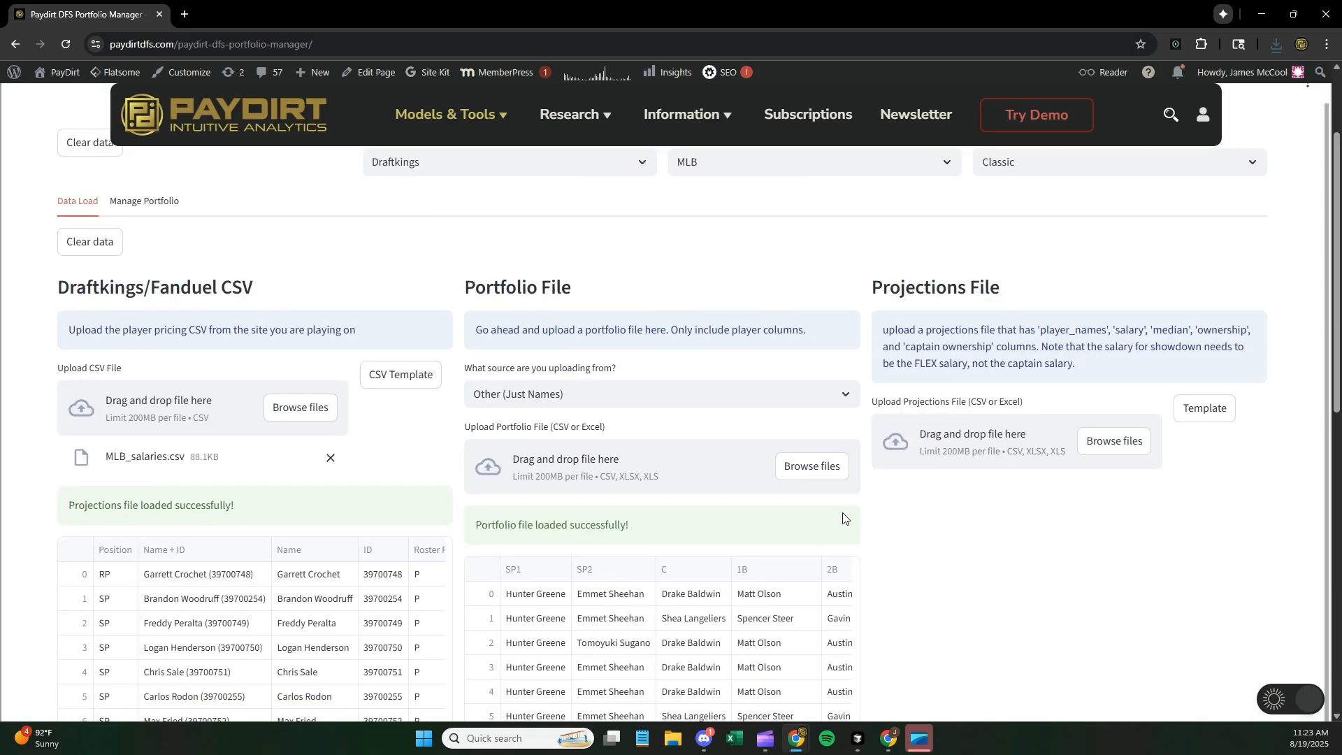
pyautogui.click(330, 458)
pyautogui.click(85, 242)
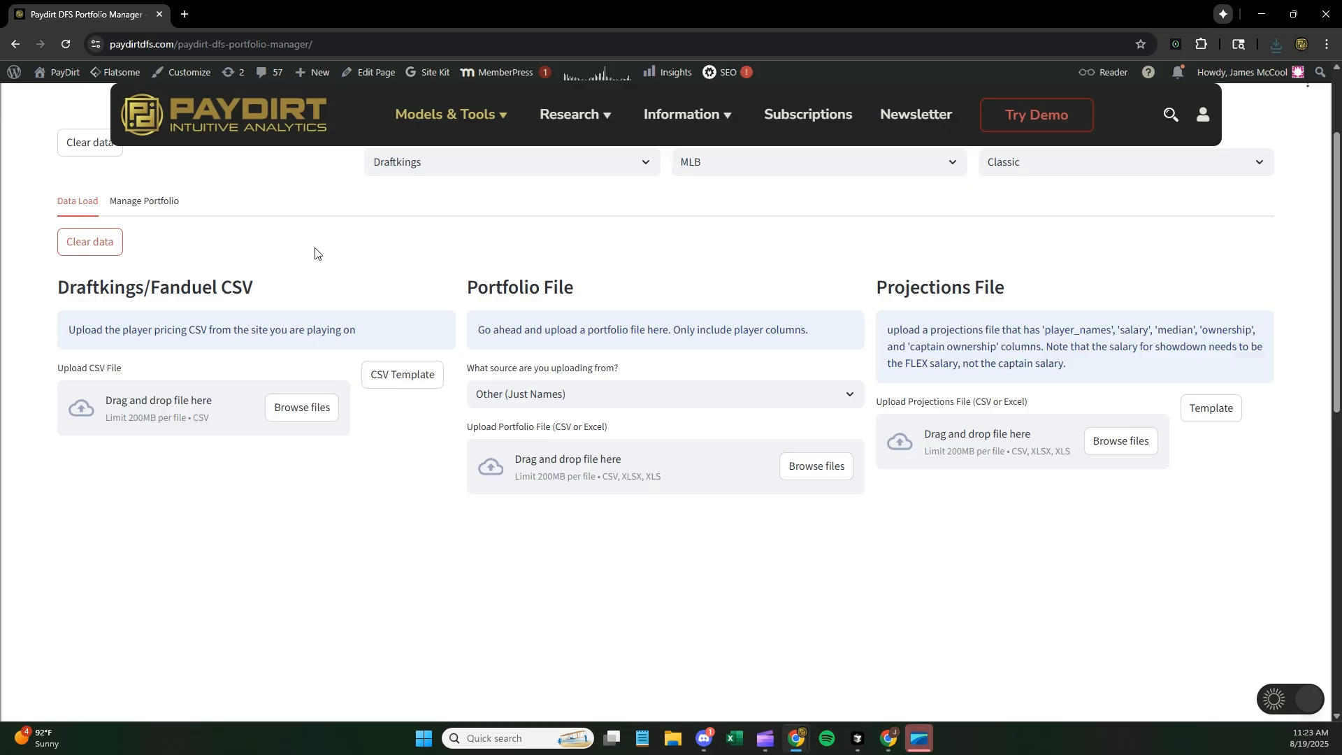
# Step: Load MLB_salaries.csv again as the Draftkings player pricing file
pyautogui.click(302, 409)
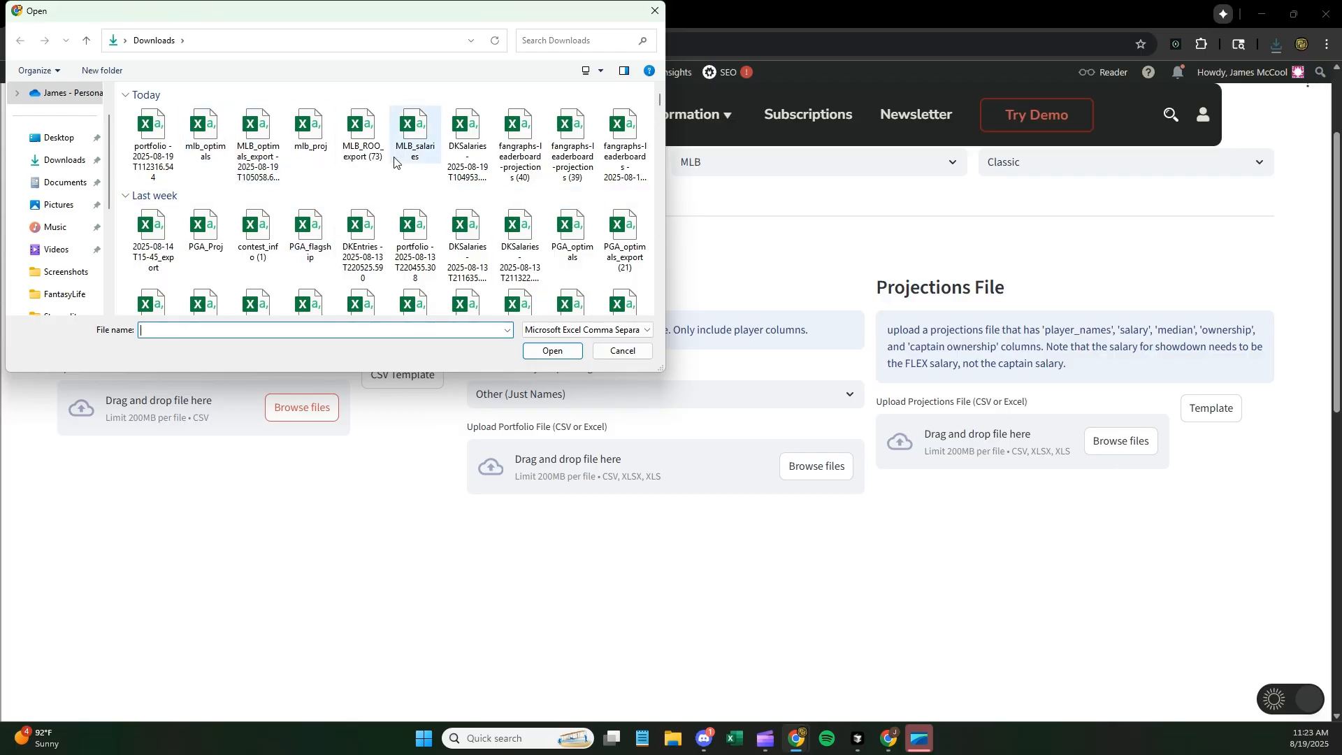
pyautogui.doubleClick(423, 147)
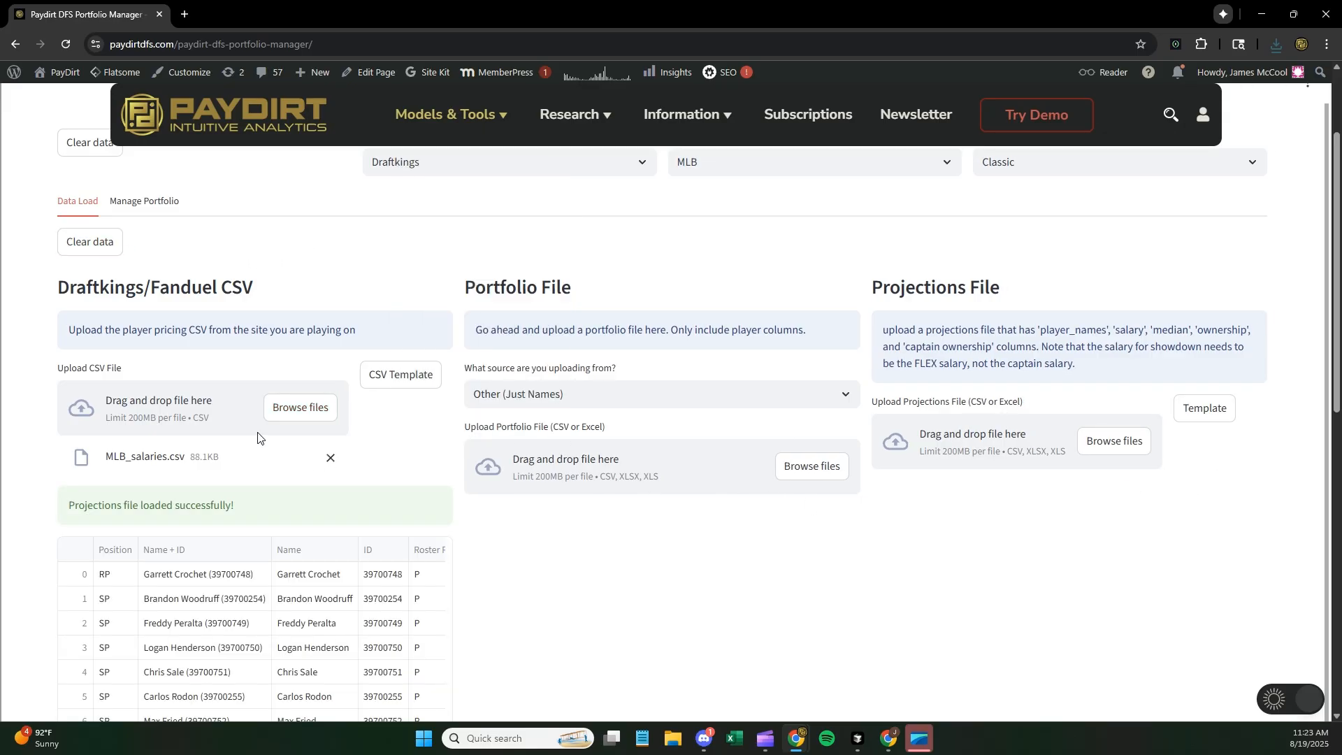
# Step: Set the portfolio source to Draftkings/Fanduel (Names + IDs) and upload the edited portfolio - 2025-08-19T112316.544.csv
pyautogui.click(811, 466)
pyautogui.click(630, 350)
pyautogui.click(688, 393)
pyautogui.click(671, 451)
pyautogui.click(813, 473)
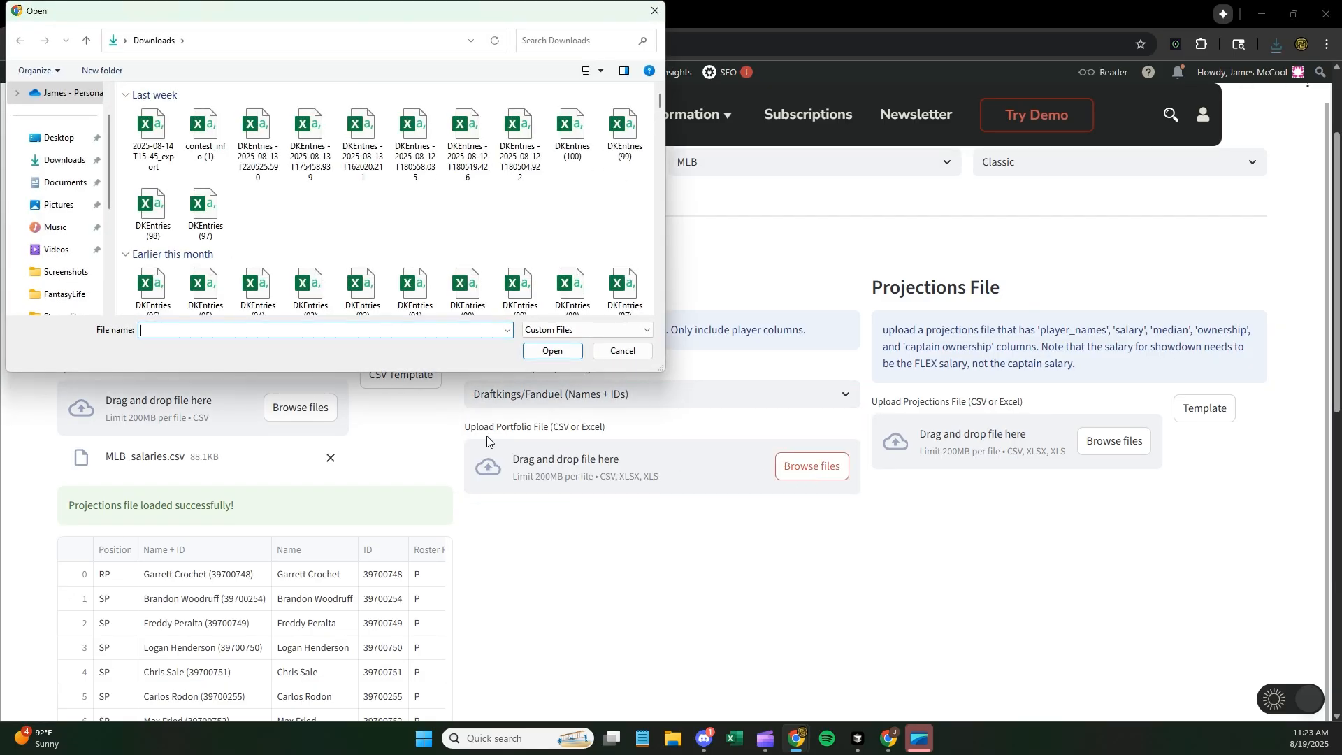
pyautogui.doubleClick(148, 133)
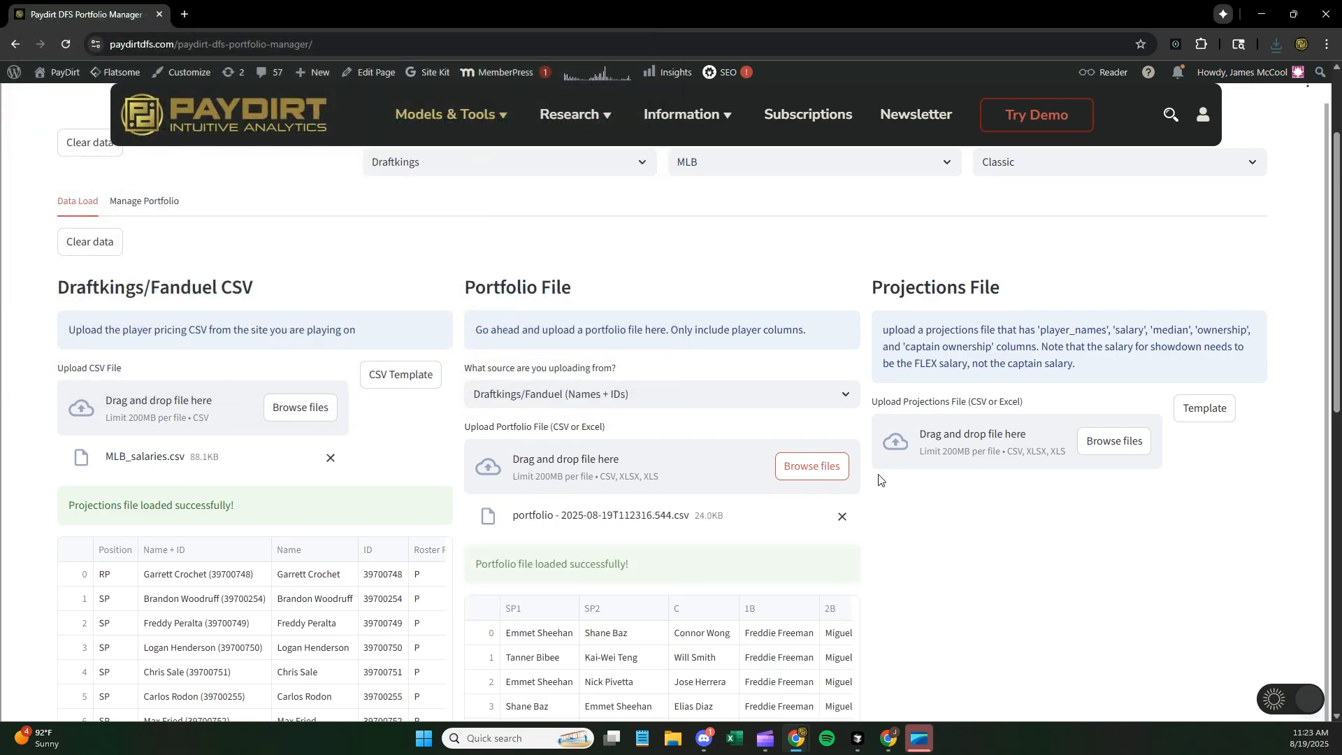
# Step: Upload mlb_proj.csv as the projections file and open the Manage Portfolio view
pyautogui.click(1114, 449)
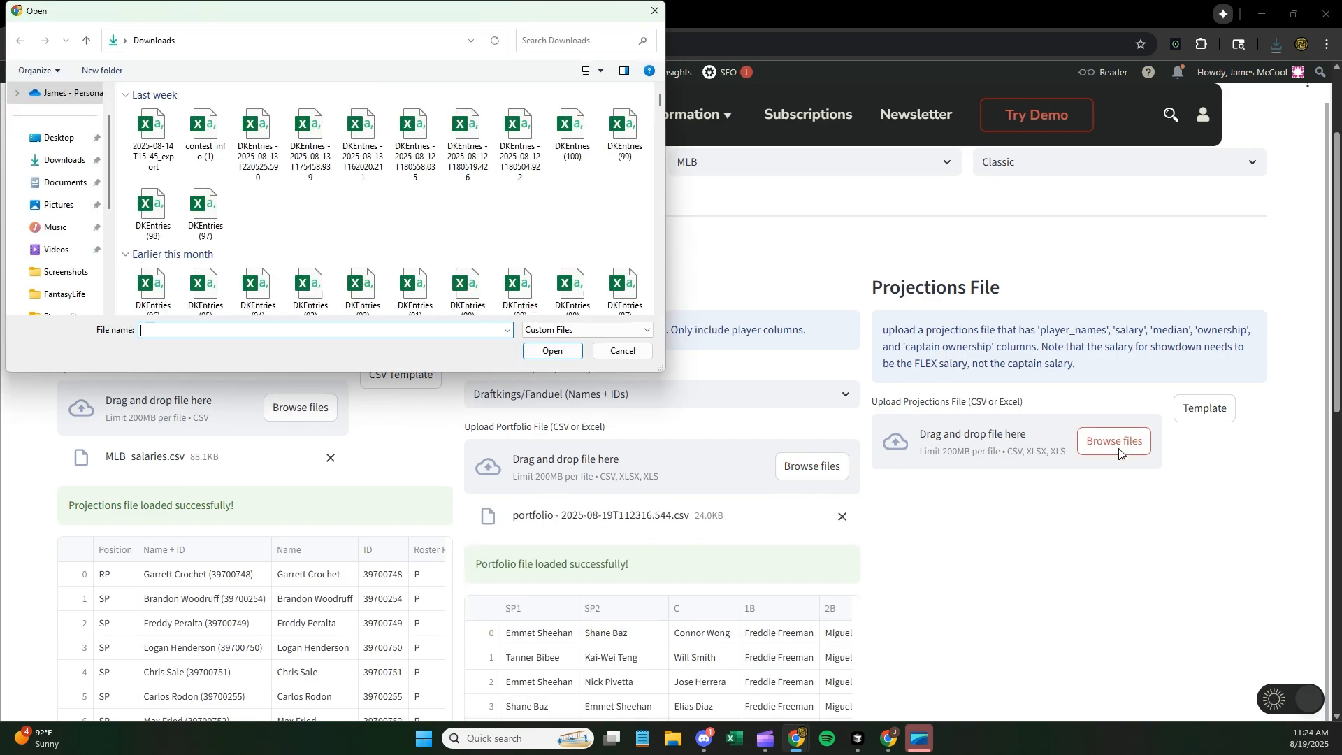
pyautogui.click(325, 134)
pyautogui.doubleClick(325, 135)
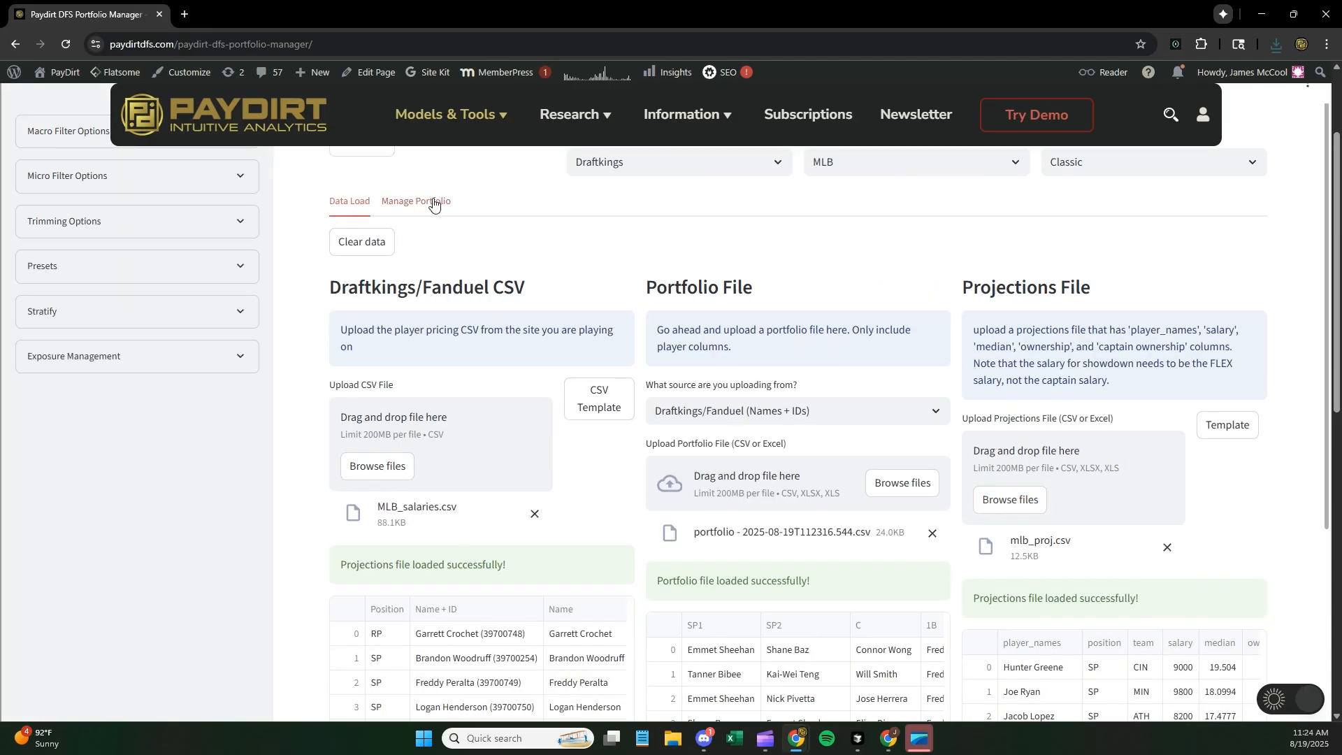
pyautogui.click(433, 203)
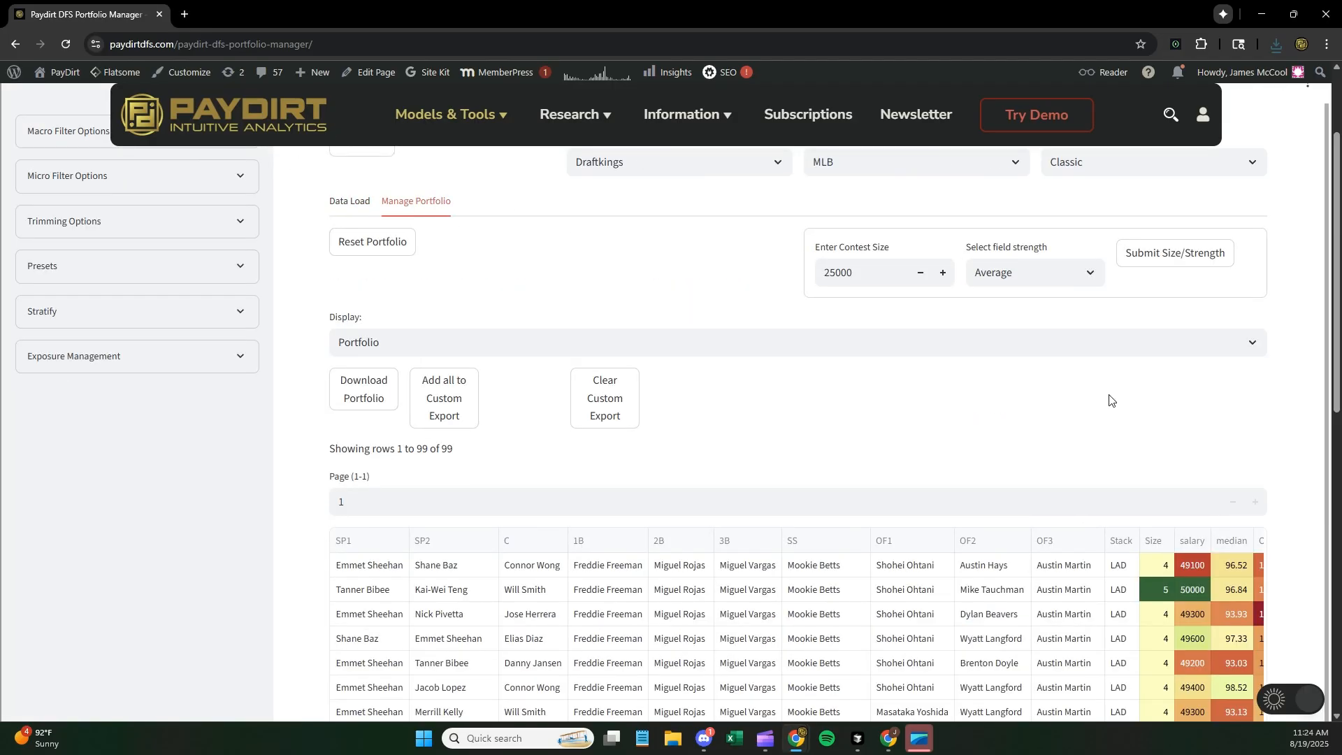
# Step: Look through the reloaded lineups and run the player analysis to read exposures in the Player Summary
pyautogui.scroll(-3, 1306, 465)
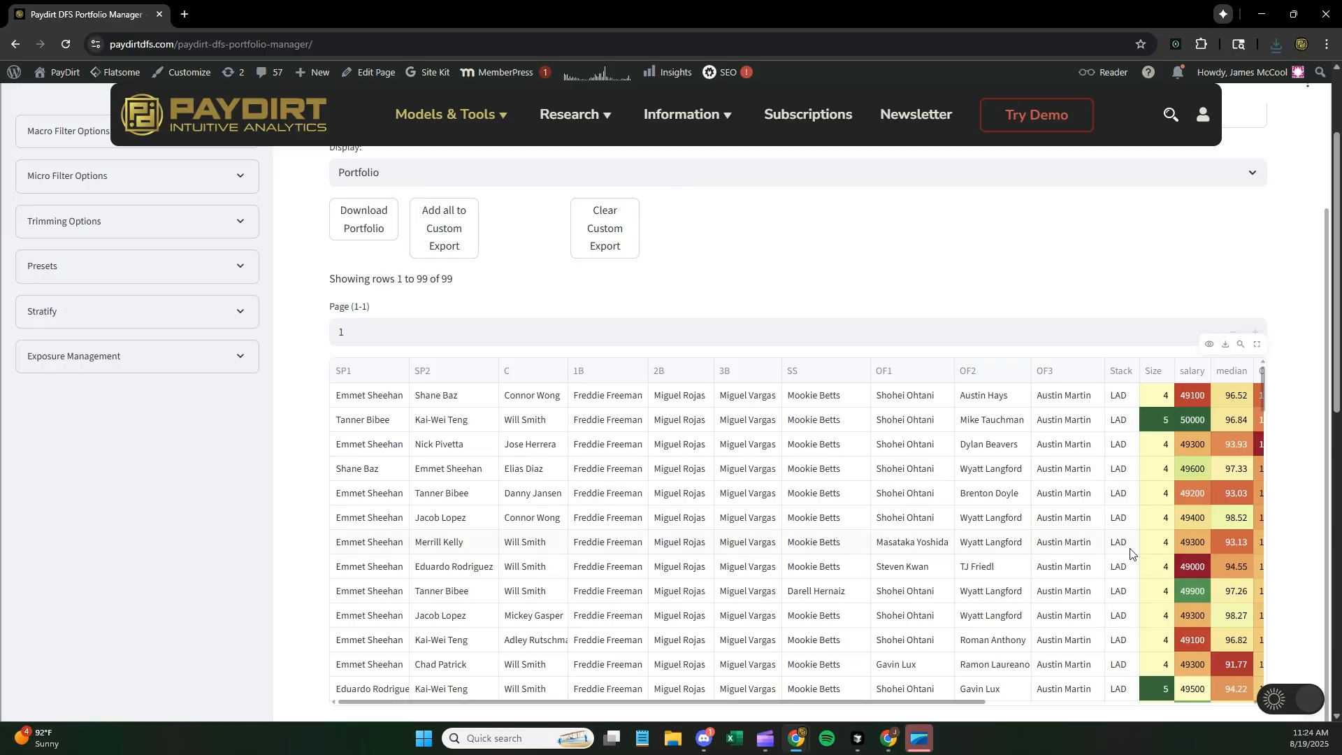
pyautogui.scroll(-15, 1013, 486)
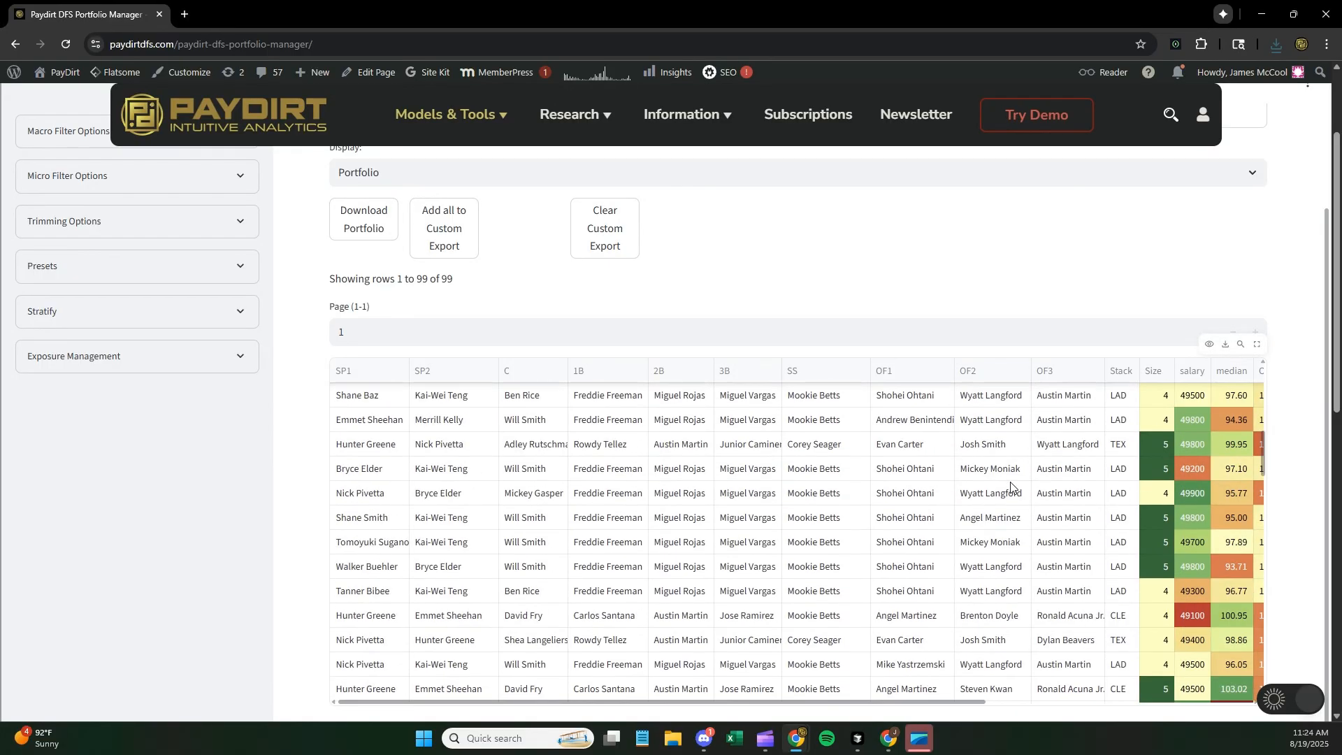
pyautogui.scroll(5, 1011, 491)
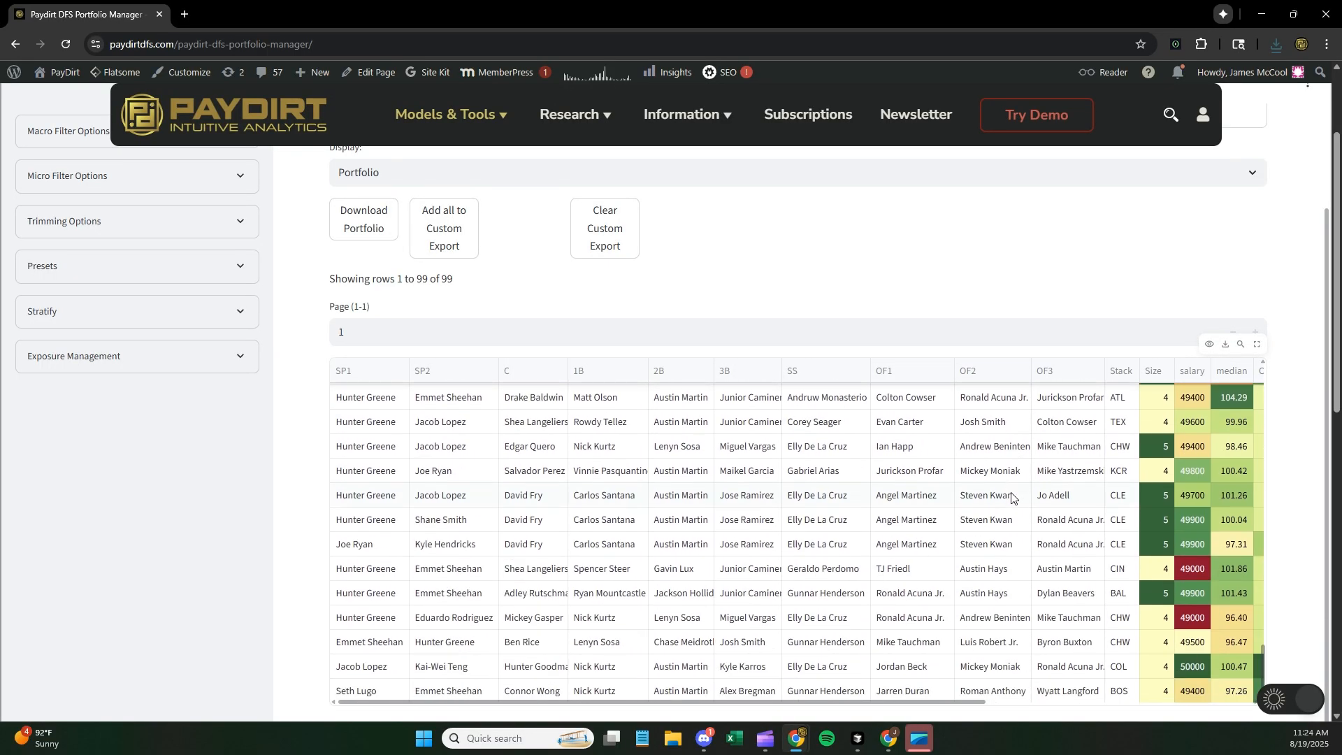
pyautogui.scroll(10, 1014, 498)
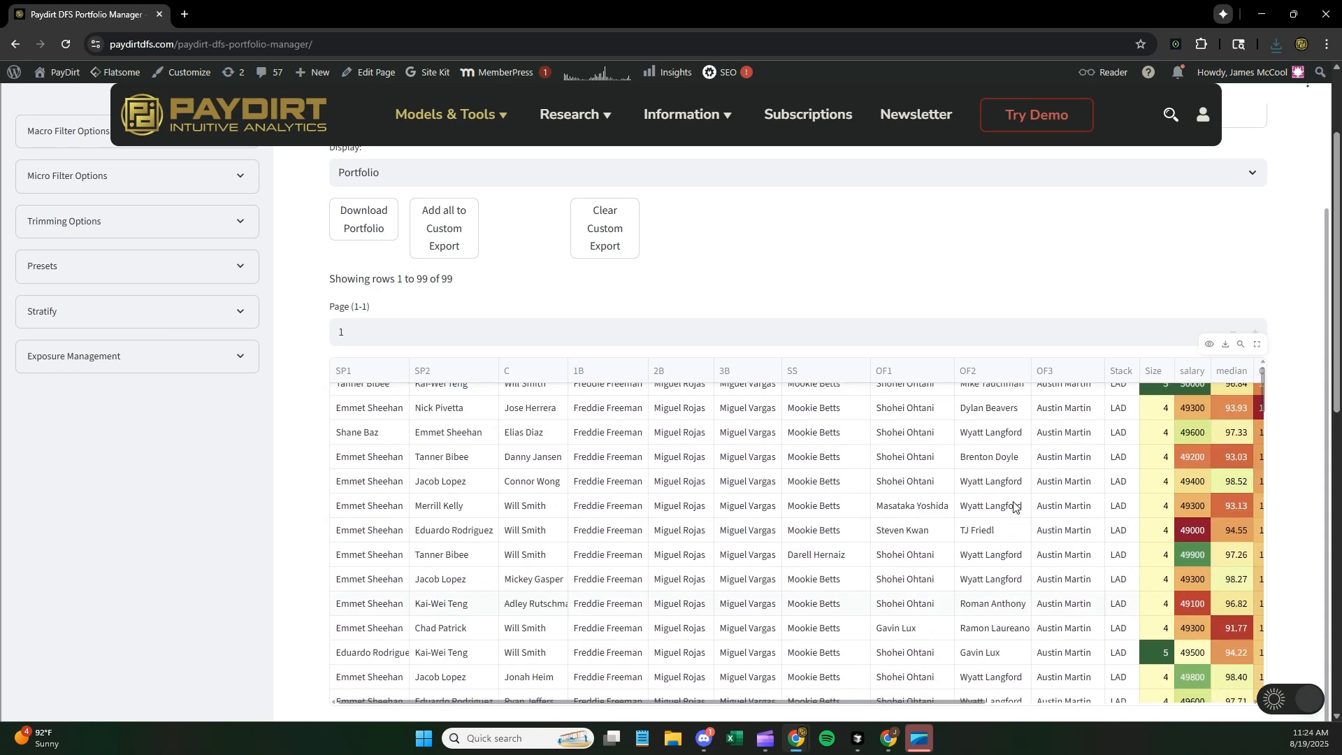
pyautogui.scroll(2, 309, 456)
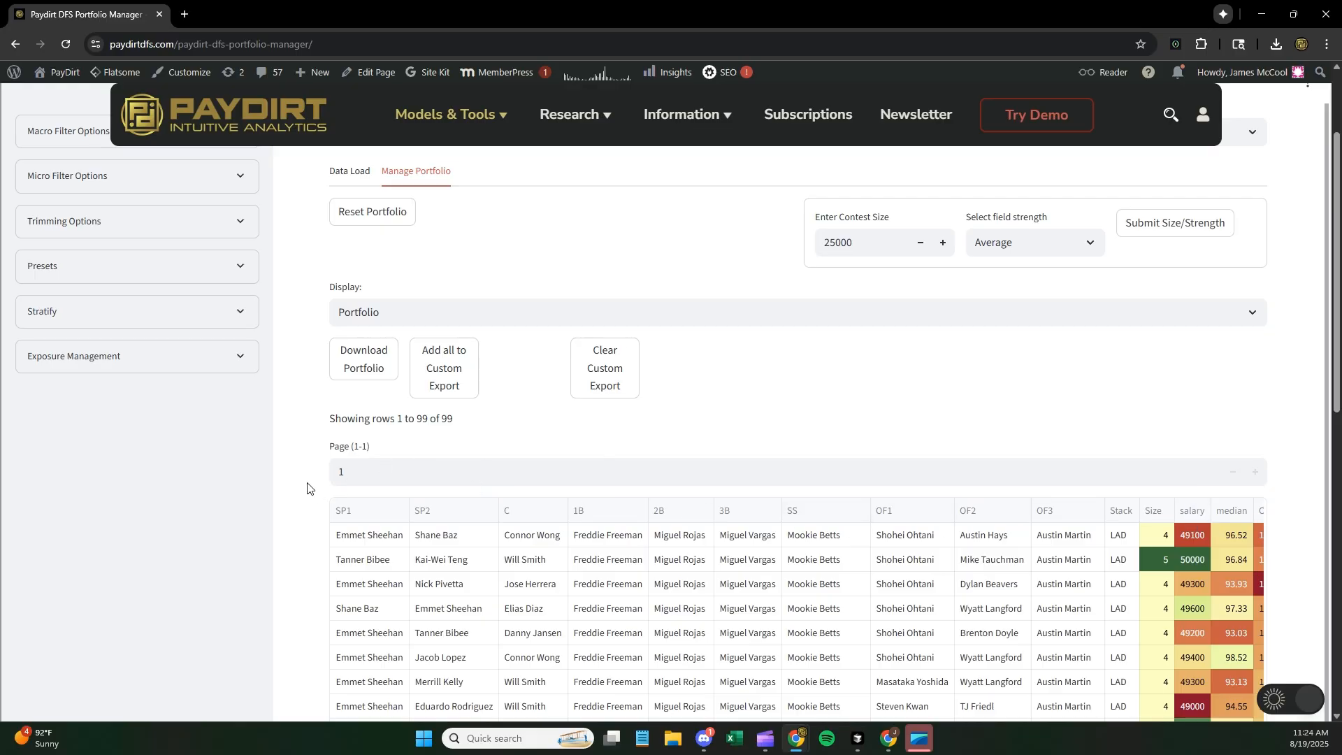
pyautogui.scroll(-5, 307, 488)
pyautogui.click(378, 565)
pyautogui.scroll(-4, 1232, 631)
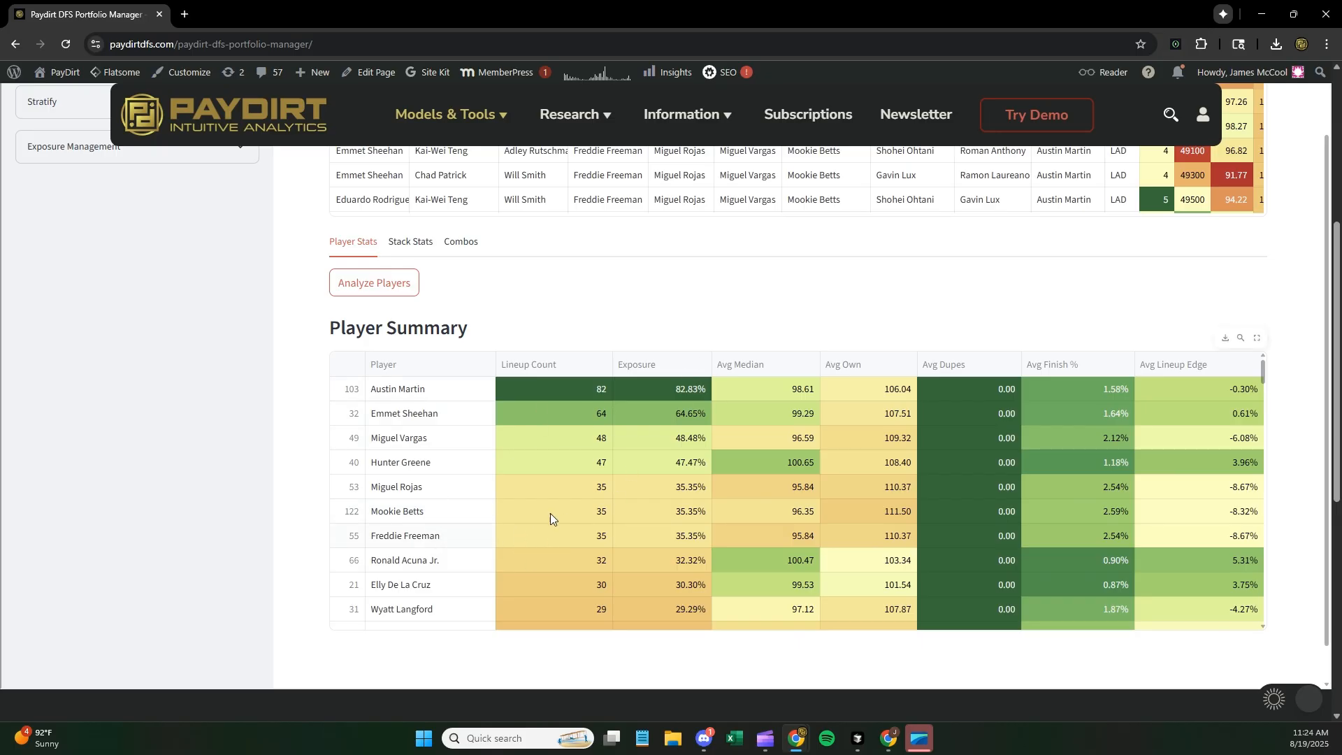
# Step: Analyze the portfolio's stacks to read the Stack Summary and return to the player stats
pyautogui.click(408, 246)
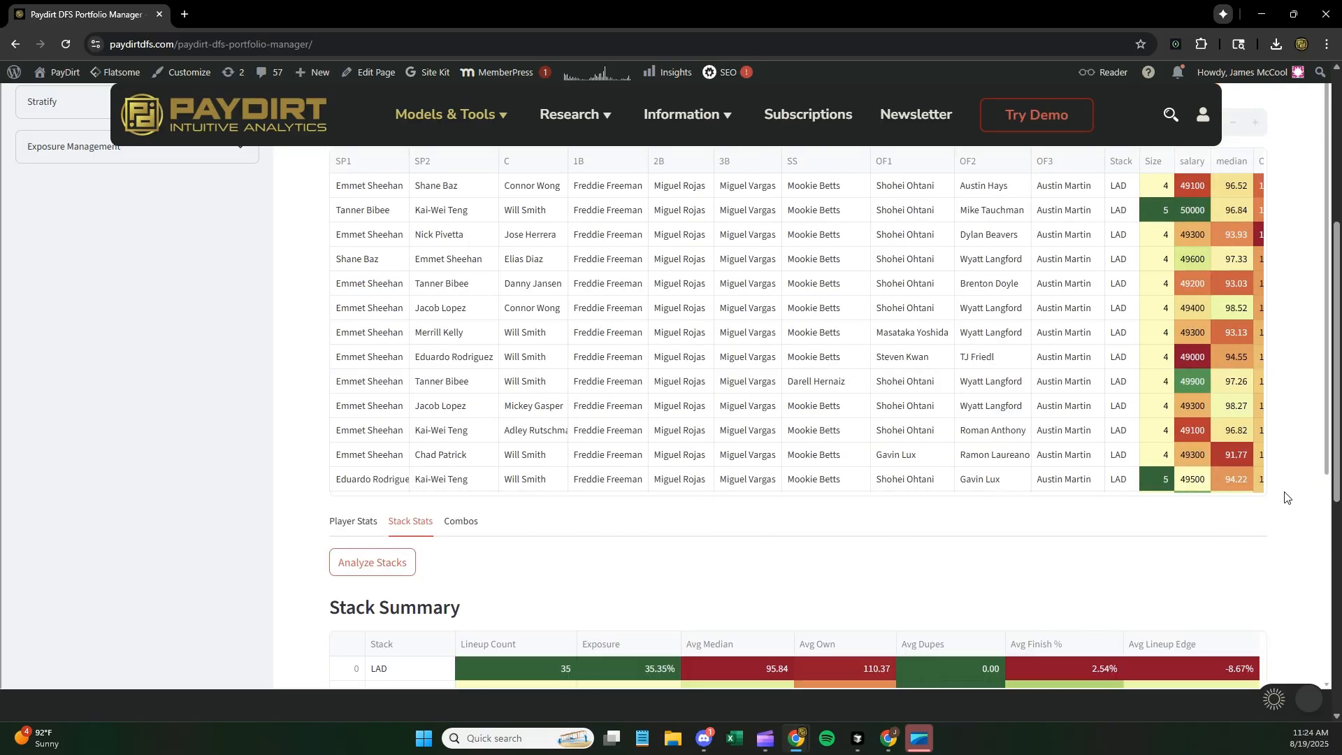
pyautogui.scroll(-2, 1284, 496)
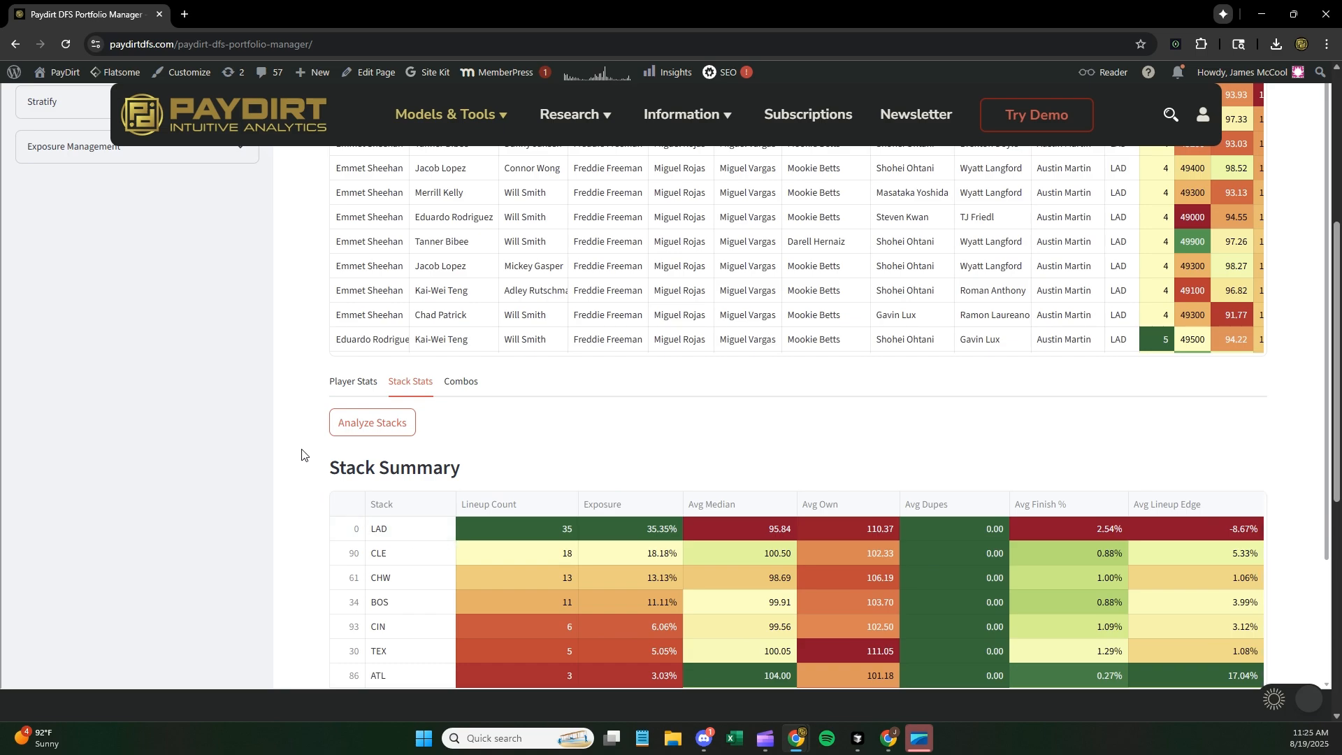
pyautogui.click(351, 382)
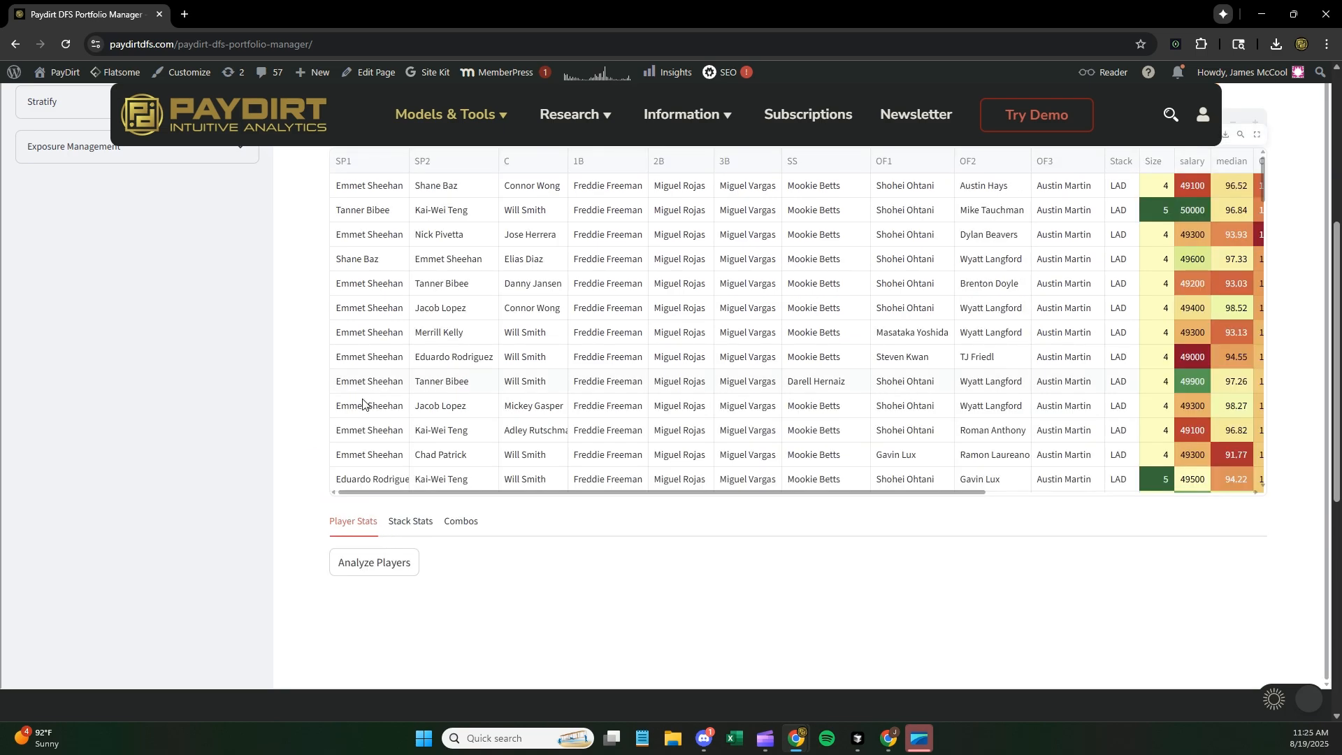
# Step: Examine the lineups in full screen sorted by Diversity ascending, descending and ascending again, and exit full screen
pyautogui.scroll(2, 303, 492)
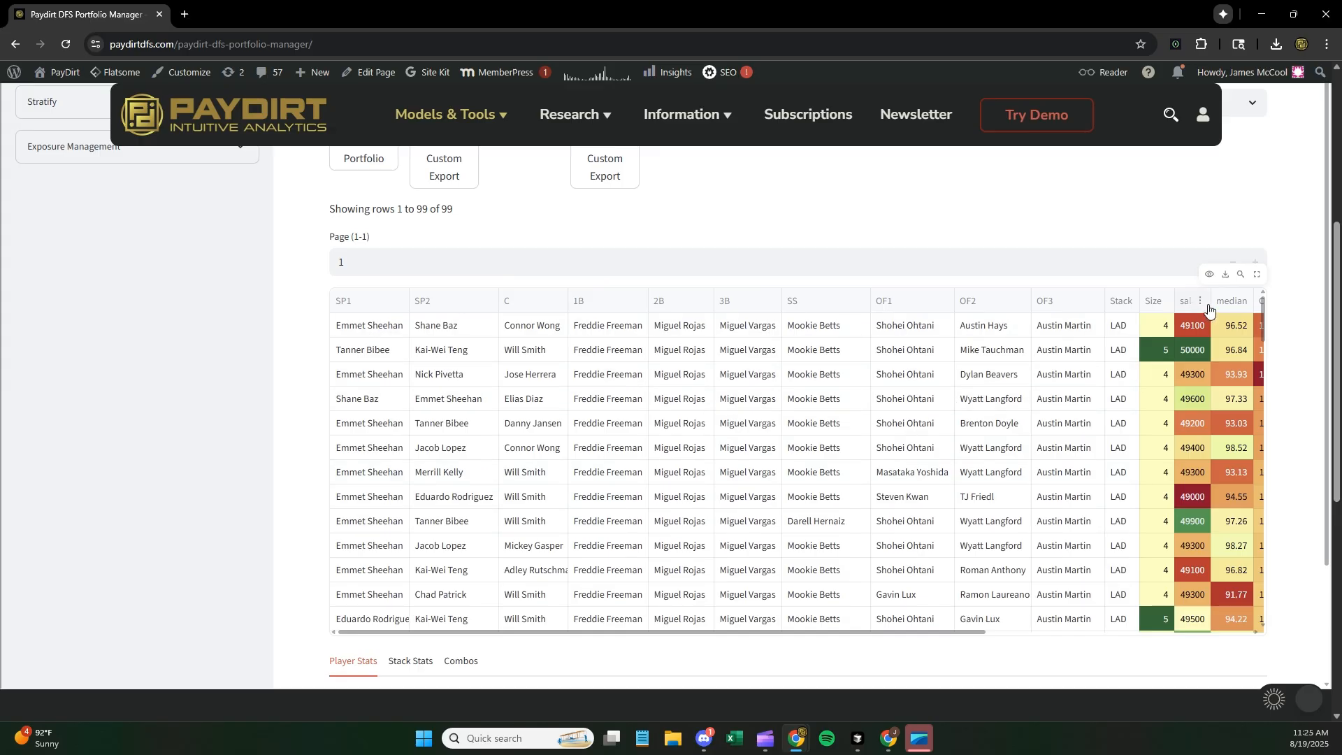
pyautogui.click(1255, 274)
pyautogui.scroll(4, 1263, 410)
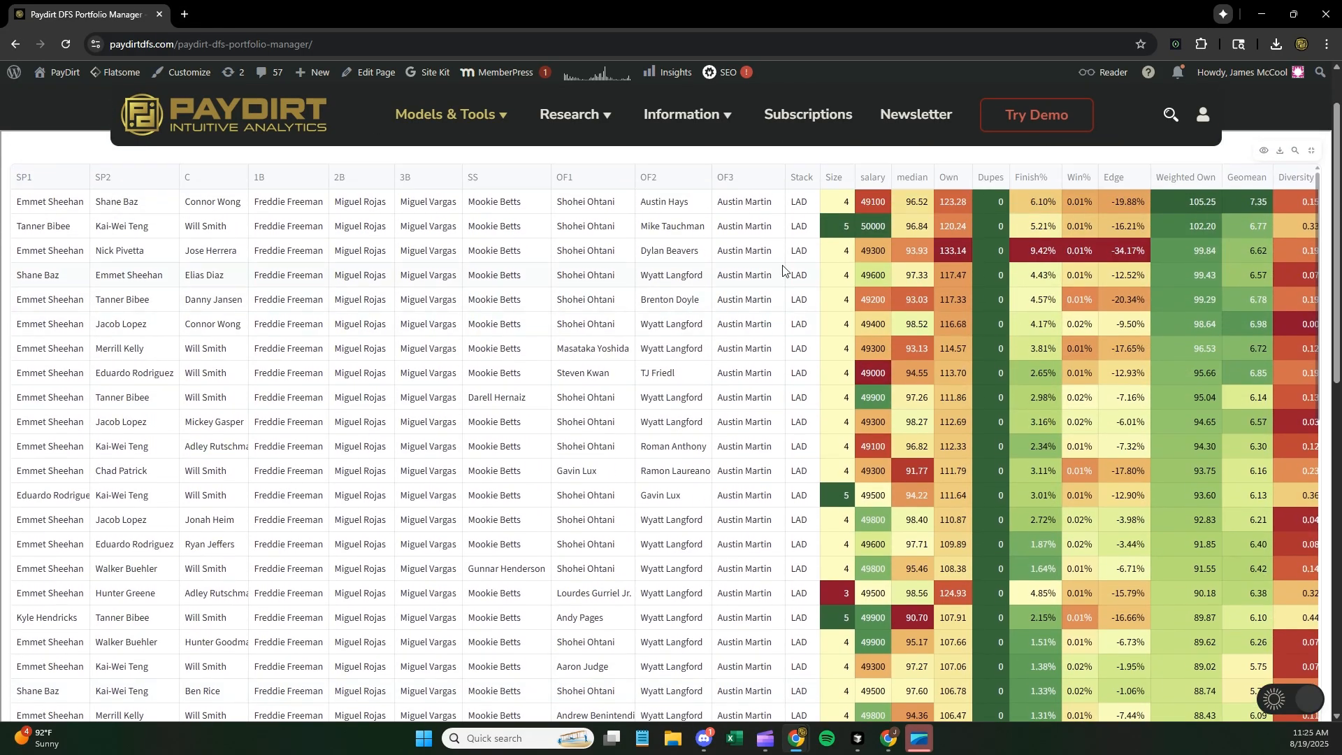
pyautogui.click(1290, 179)
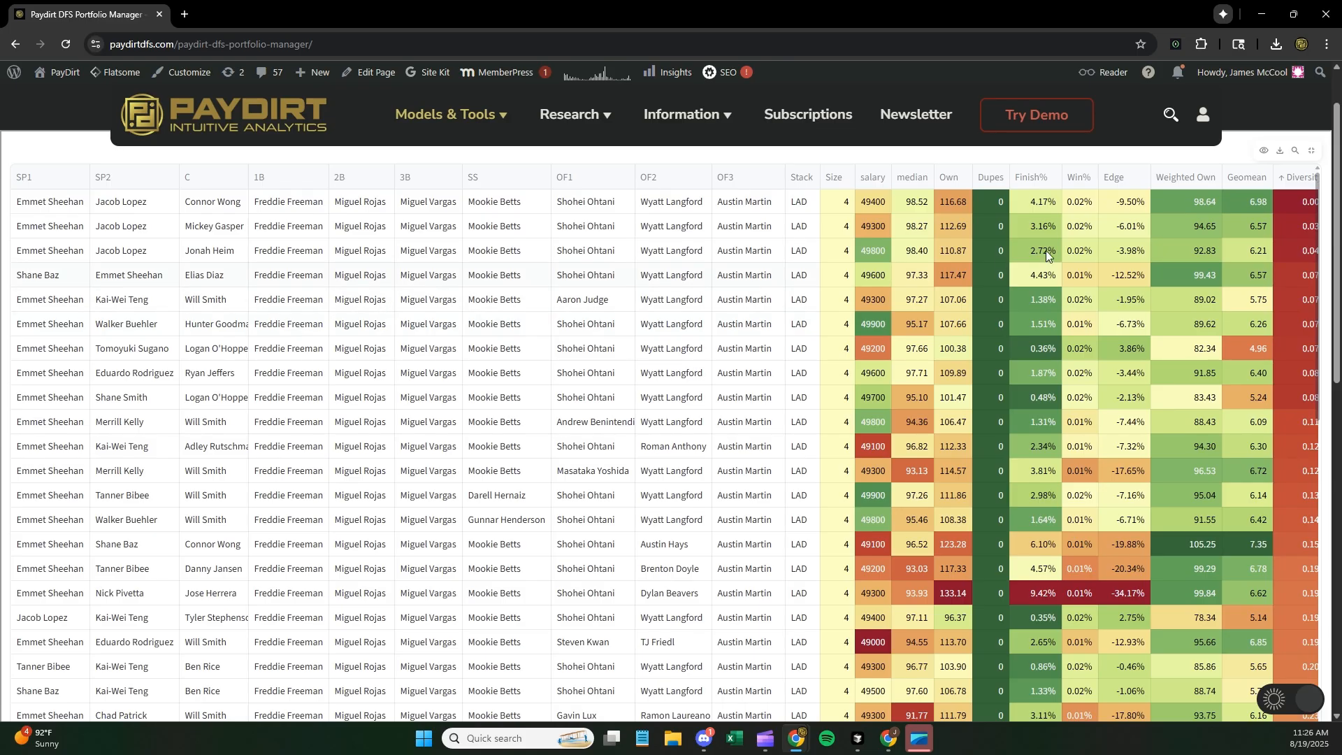
pyautogui.click(1291, 179)
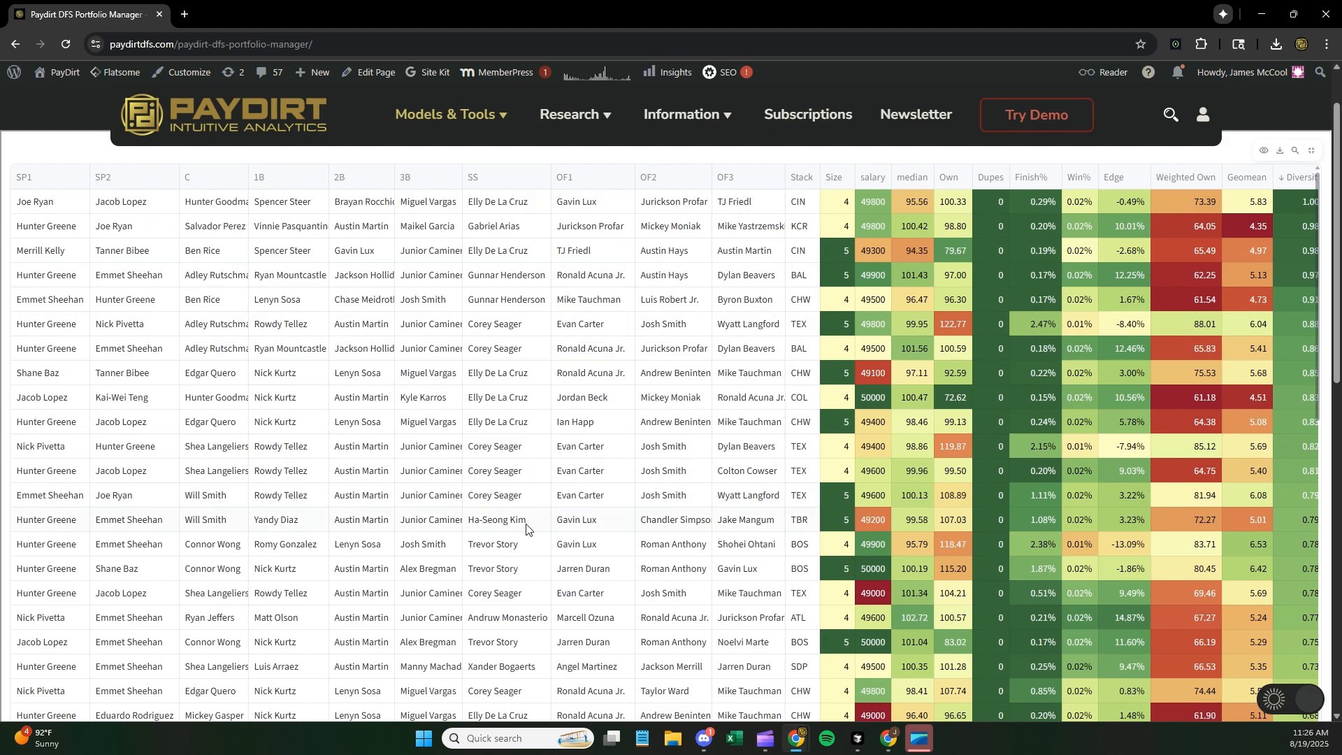
pyautogui.click(1289, 178)
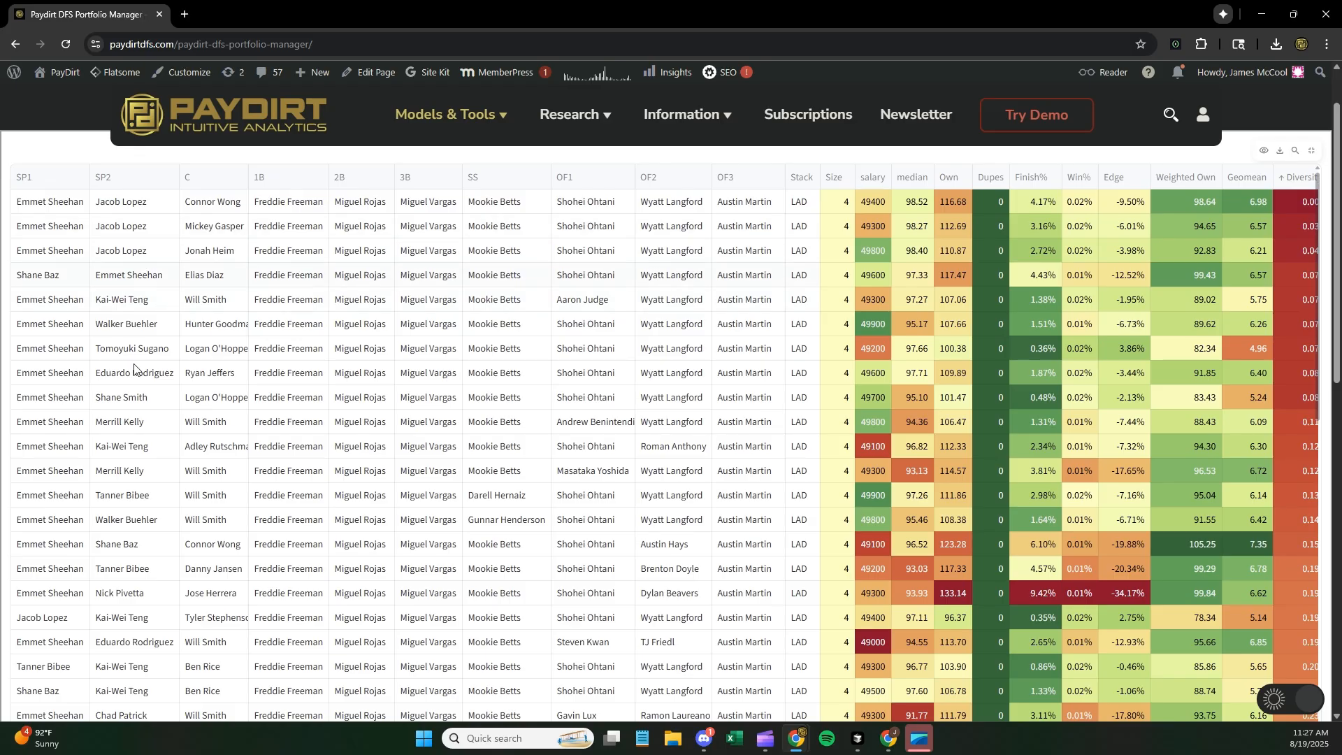
pyautogui.click(1312, 150)
# Step: Rerun the player analysis and examine each player's lineup count and exposure in the Player Summary
pyautogui.scroll(-2, 321, 343)
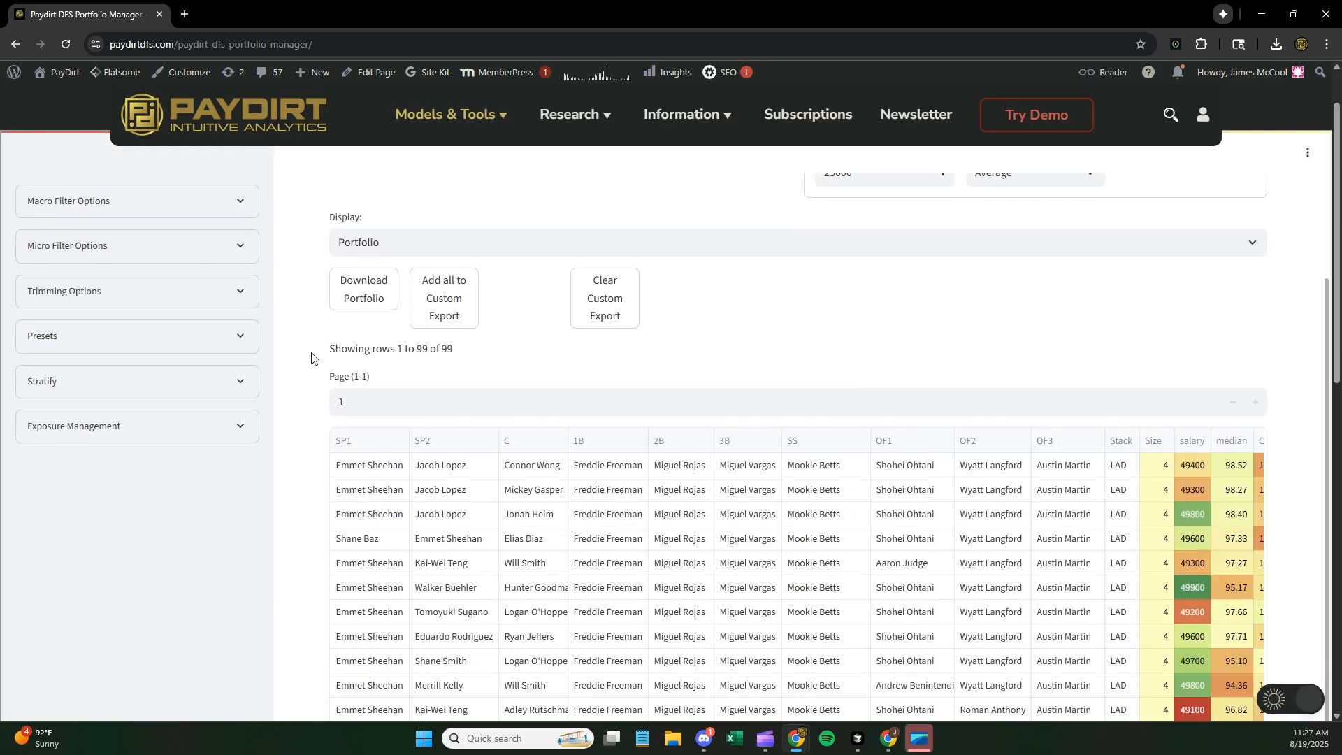
pyautogui.scroll(-3, 290, 387)
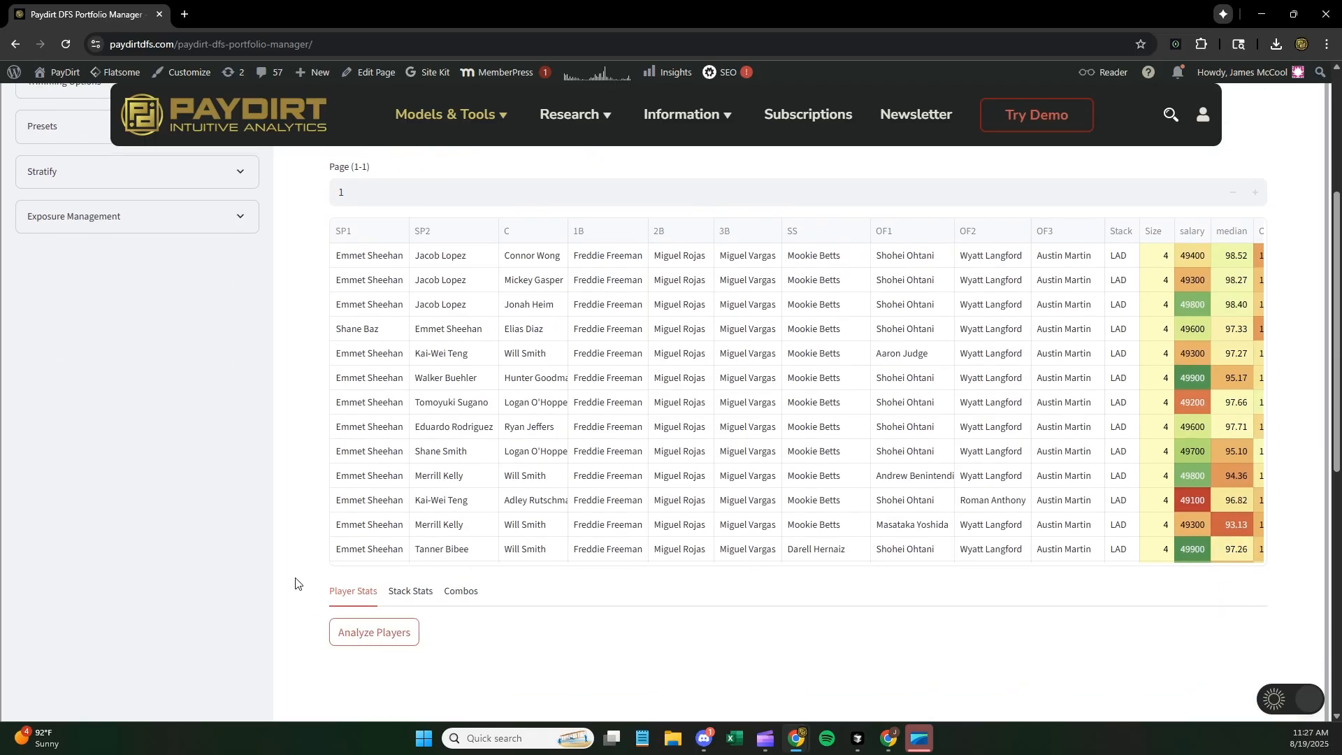
pyautogui.scroll(-1, 288, 569)
pyautogui.scroll(-5, 289, 538)
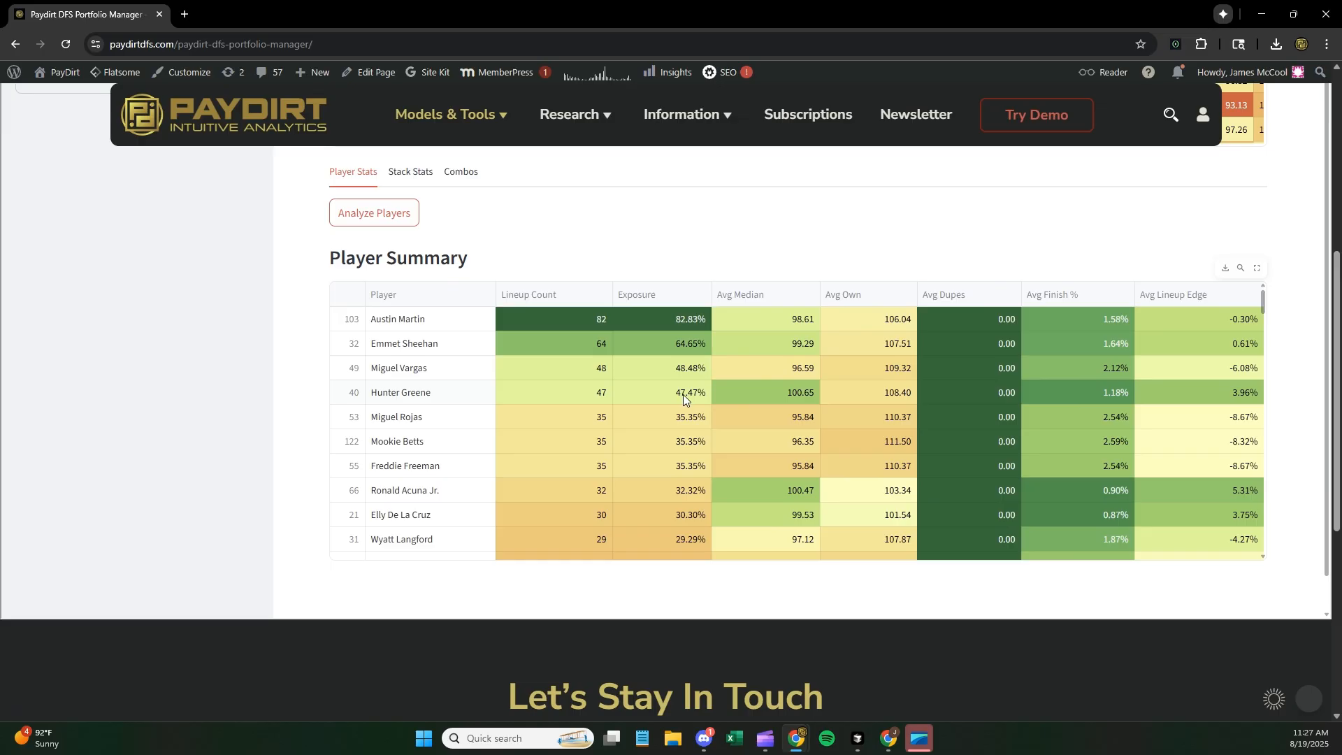
pyautogui.scroll(-1, 684, 394)
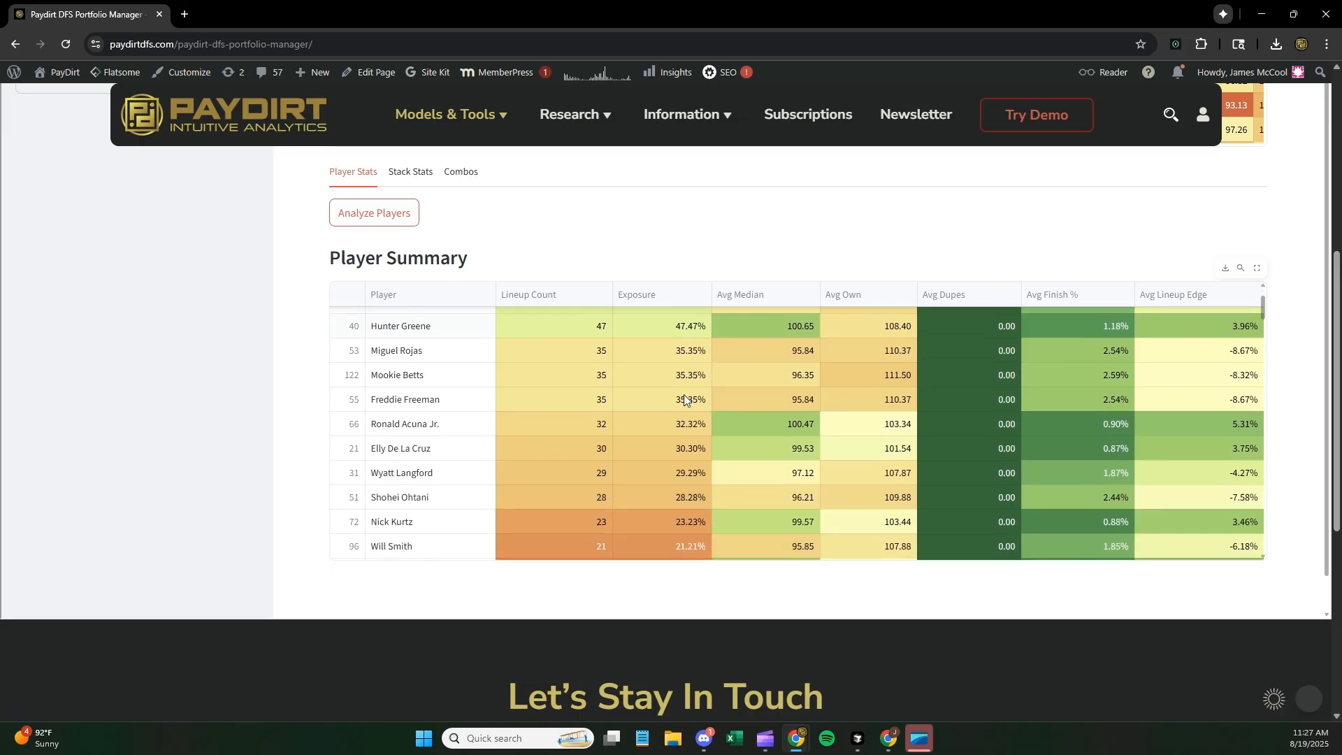
pyautogui.scroll(-1, 676, 447)
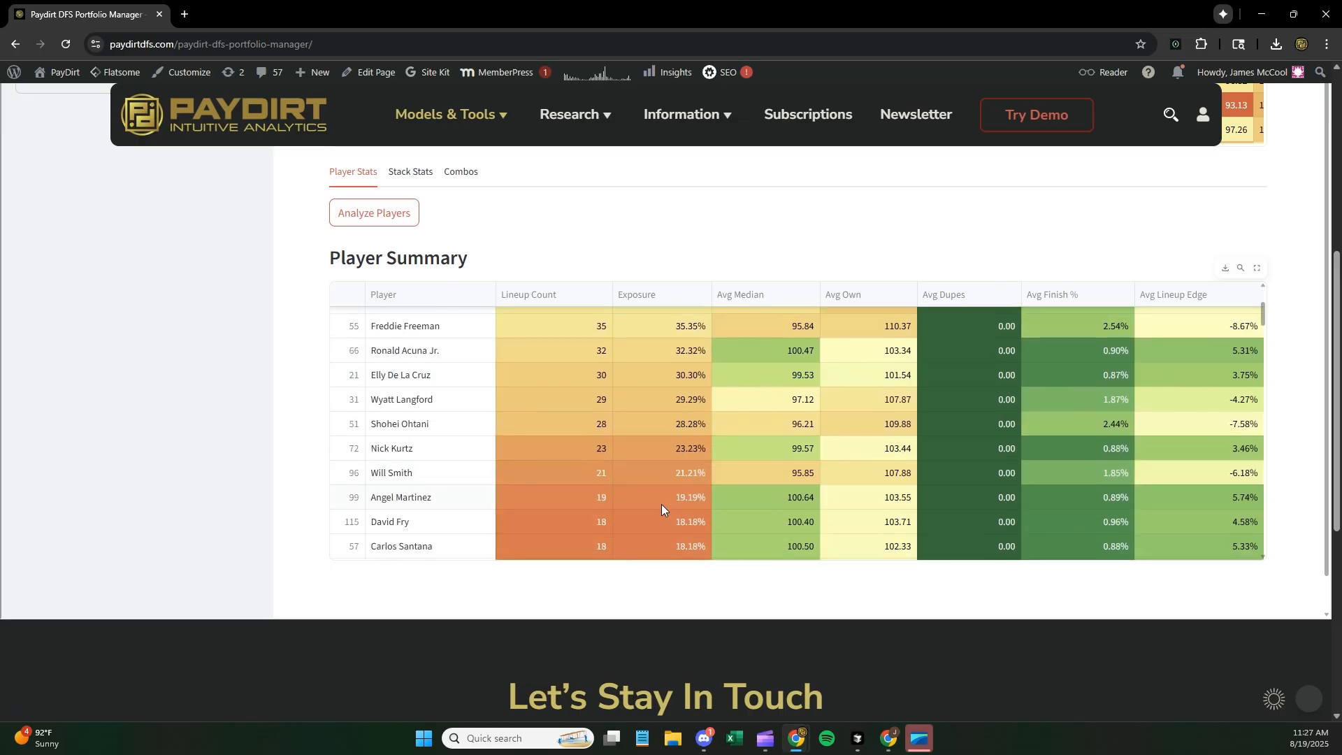
pyautogui.scroll(-1, 662, 504)
pyautogui.scroll(-1, 676, 487)
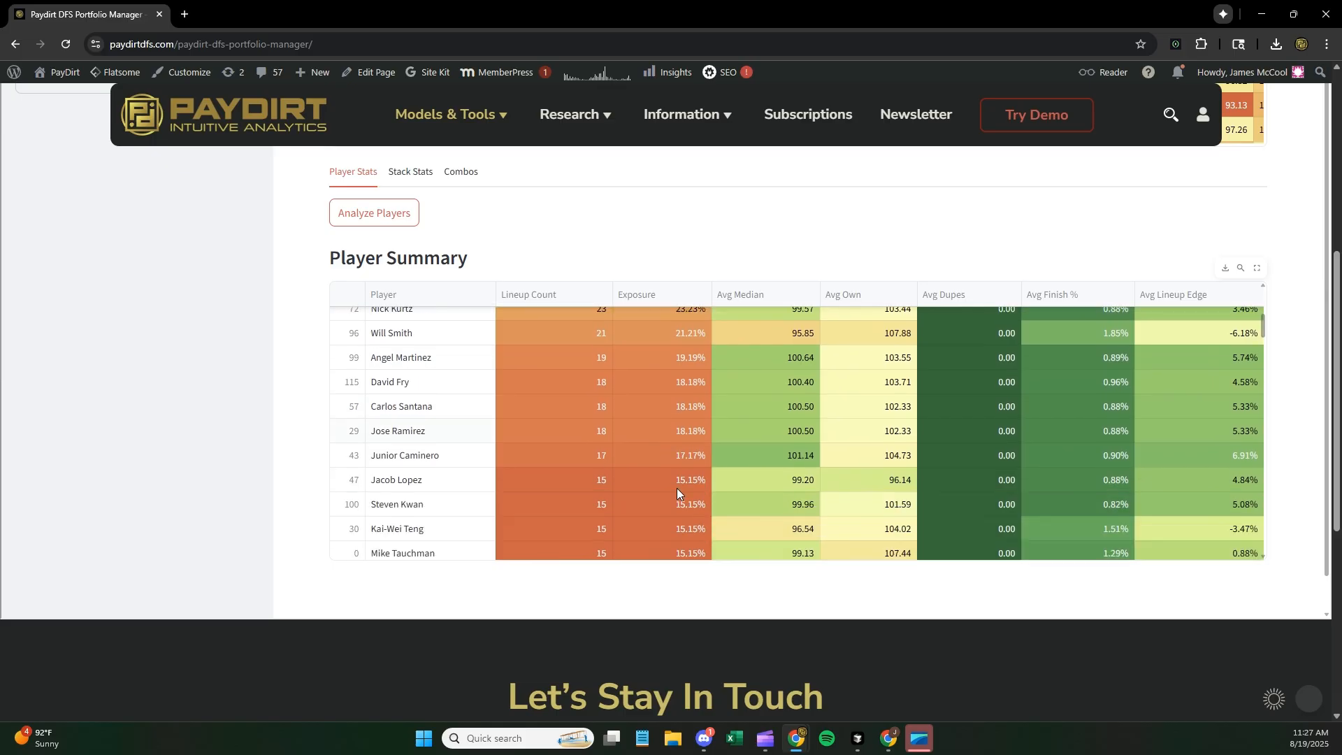
pyautogui.scroll(5, 646, 484)
pyautogui.scroll(10, 224, 422)
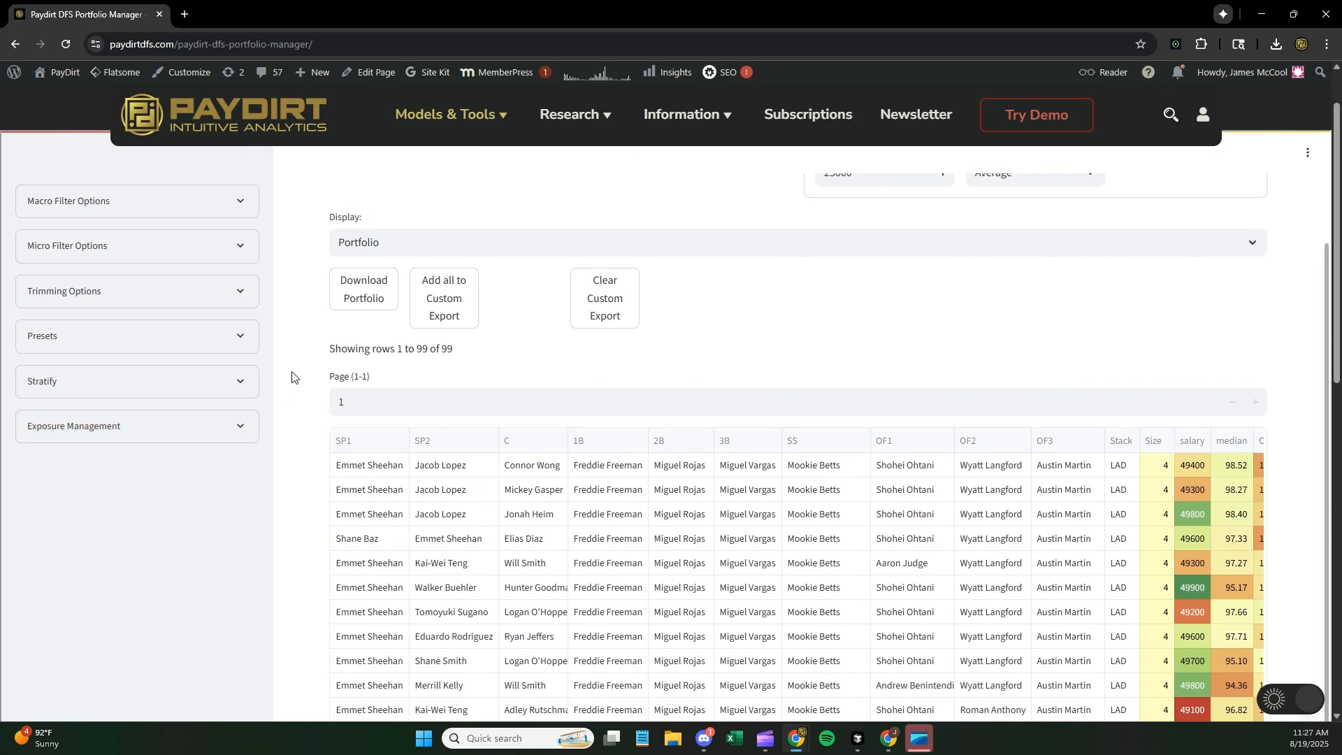
# Step: Lock Hunter Greene in the micro filter, apply it to the portfolio, and inspect the filtered lineups in full screen
pyautogui.click(235, 254)
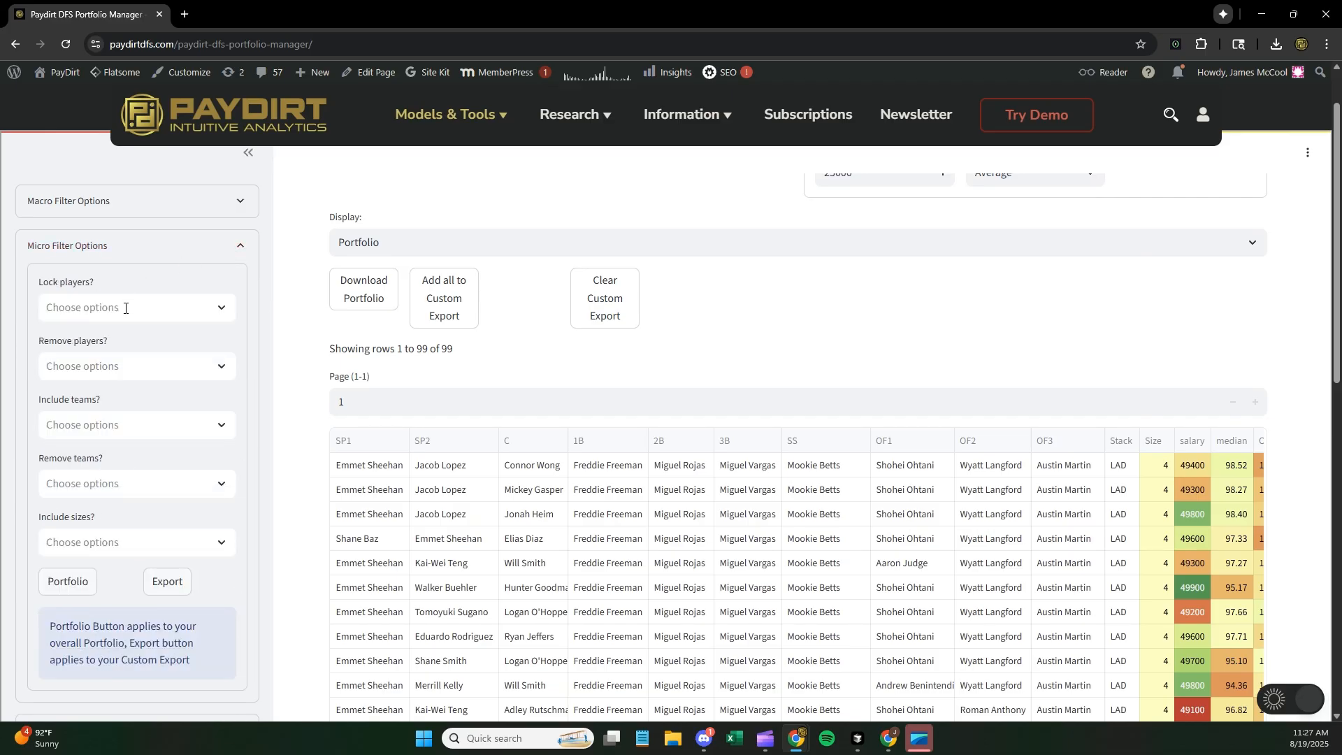
pyautogui.click(119, 308)
pyautogui.write('green')
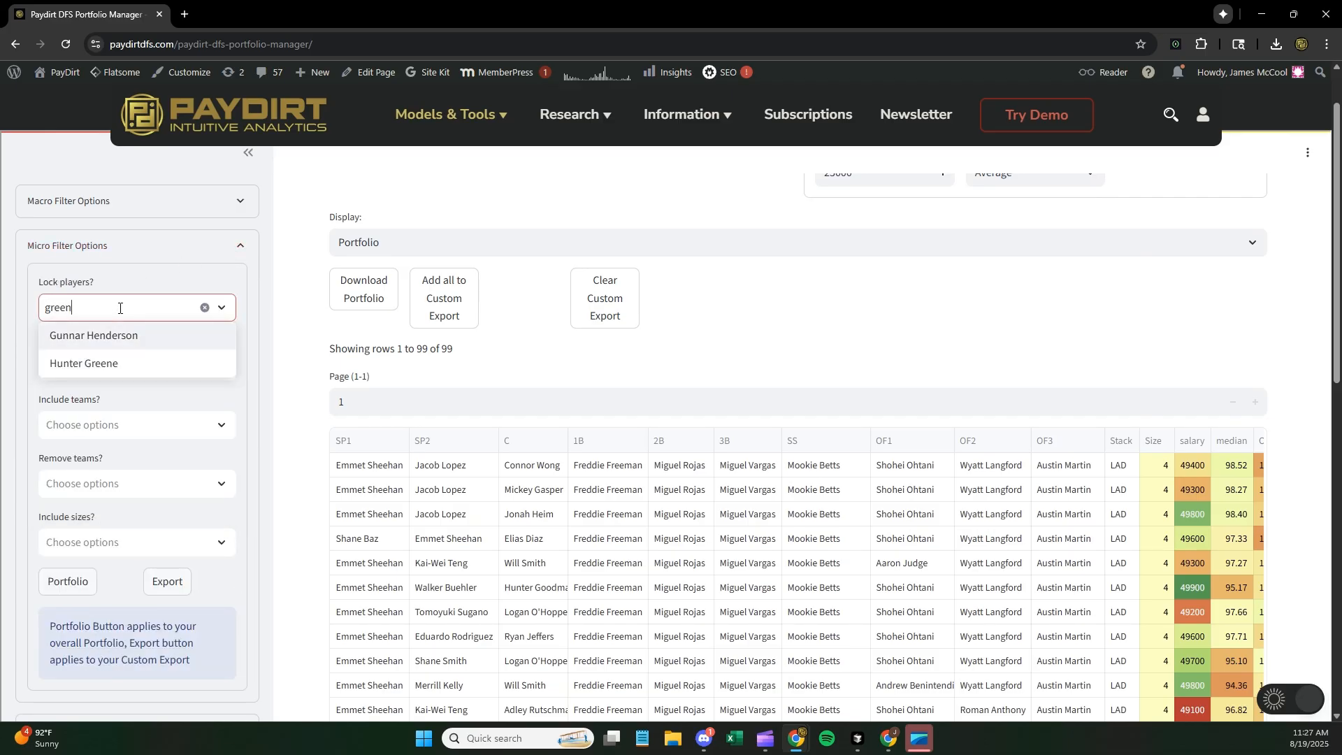
pyautogui.click(141, 362)
pyautogui.click(264, 316)
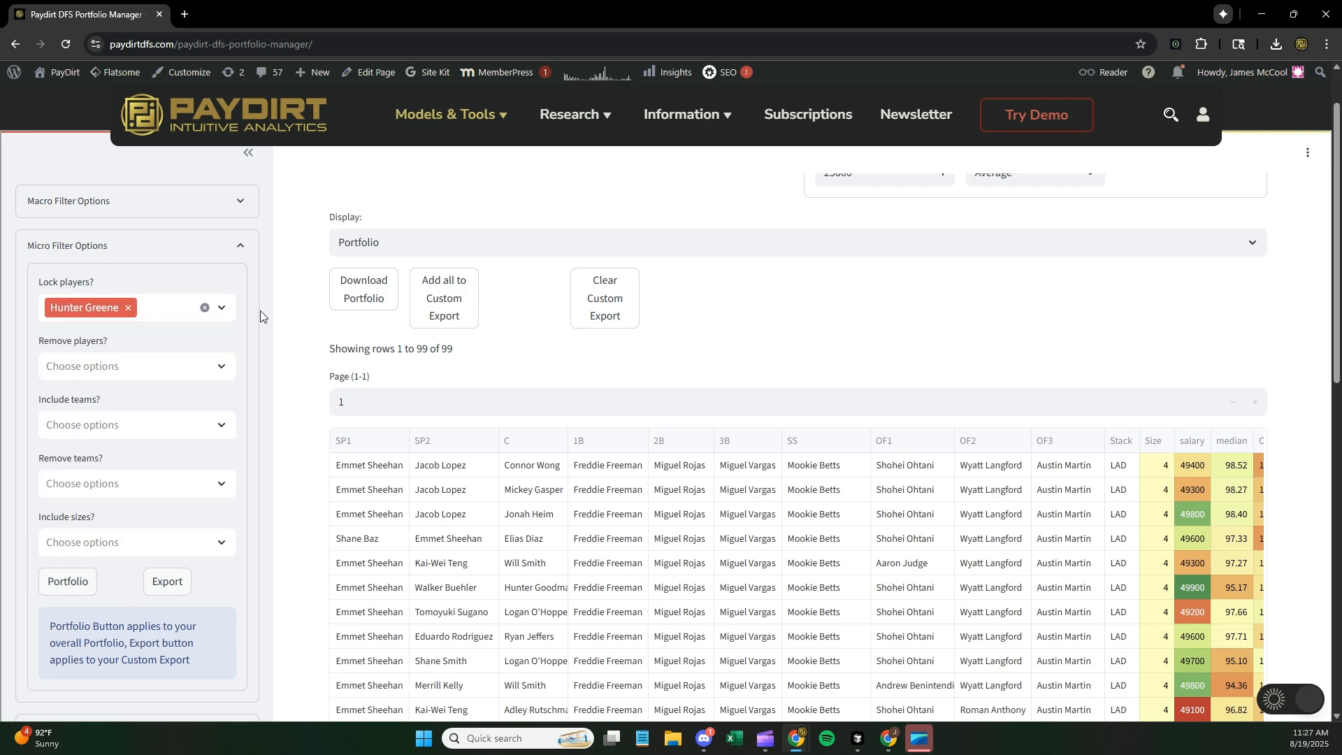
pyautogui.click(75, 591)
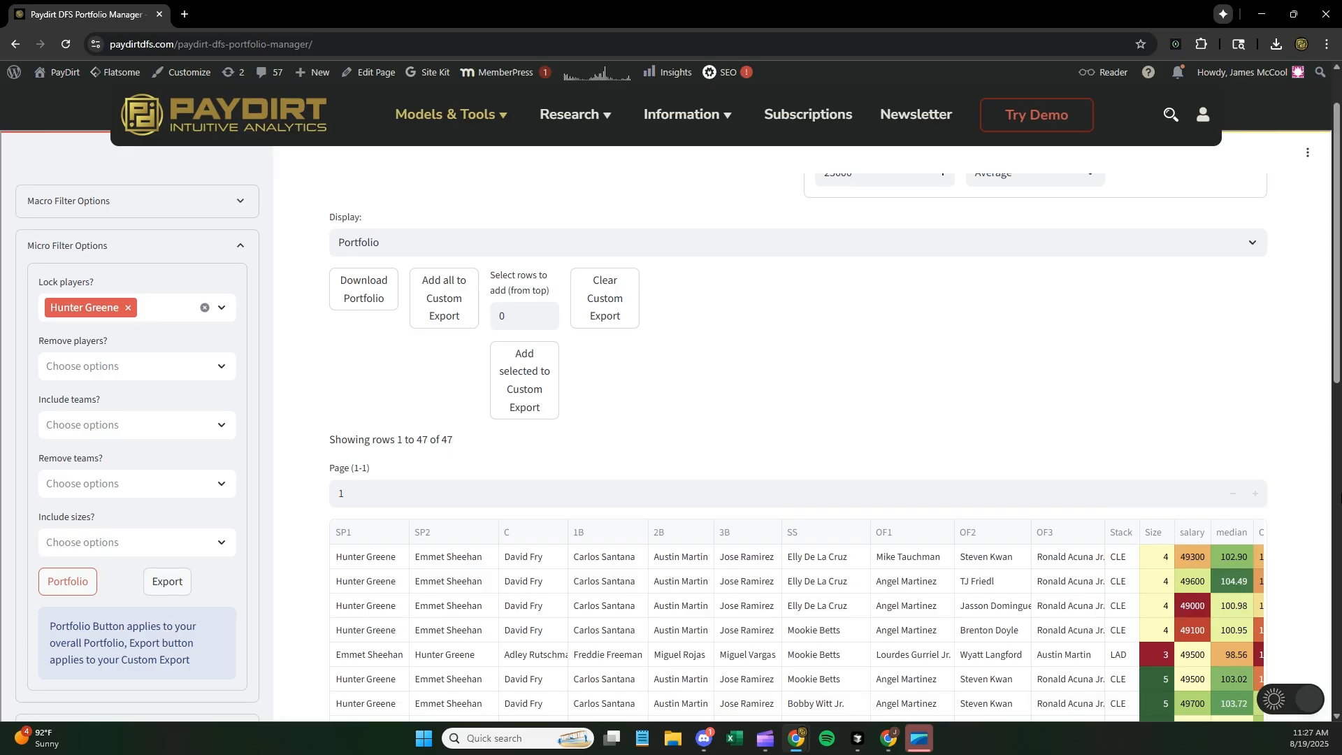
pyautogui.click(1256, 502)
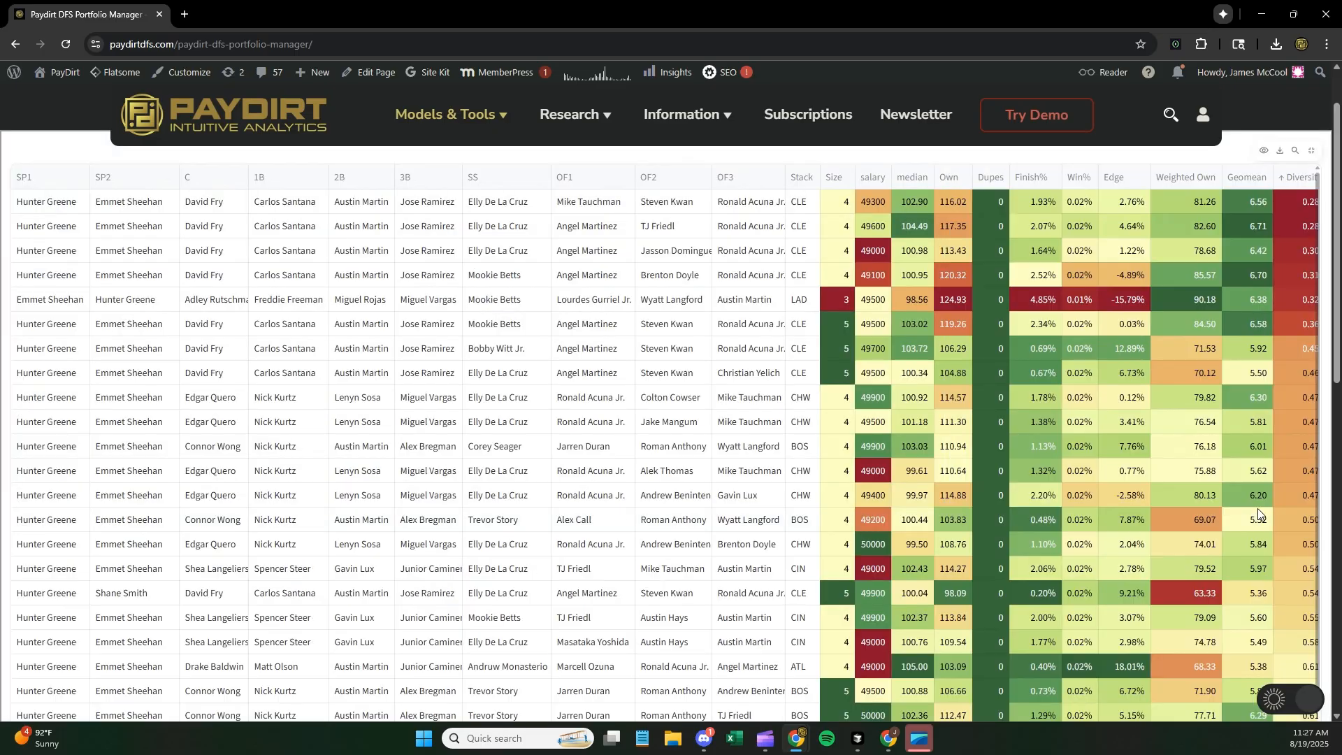
pyautogui.scroll(2, 1188, 421)
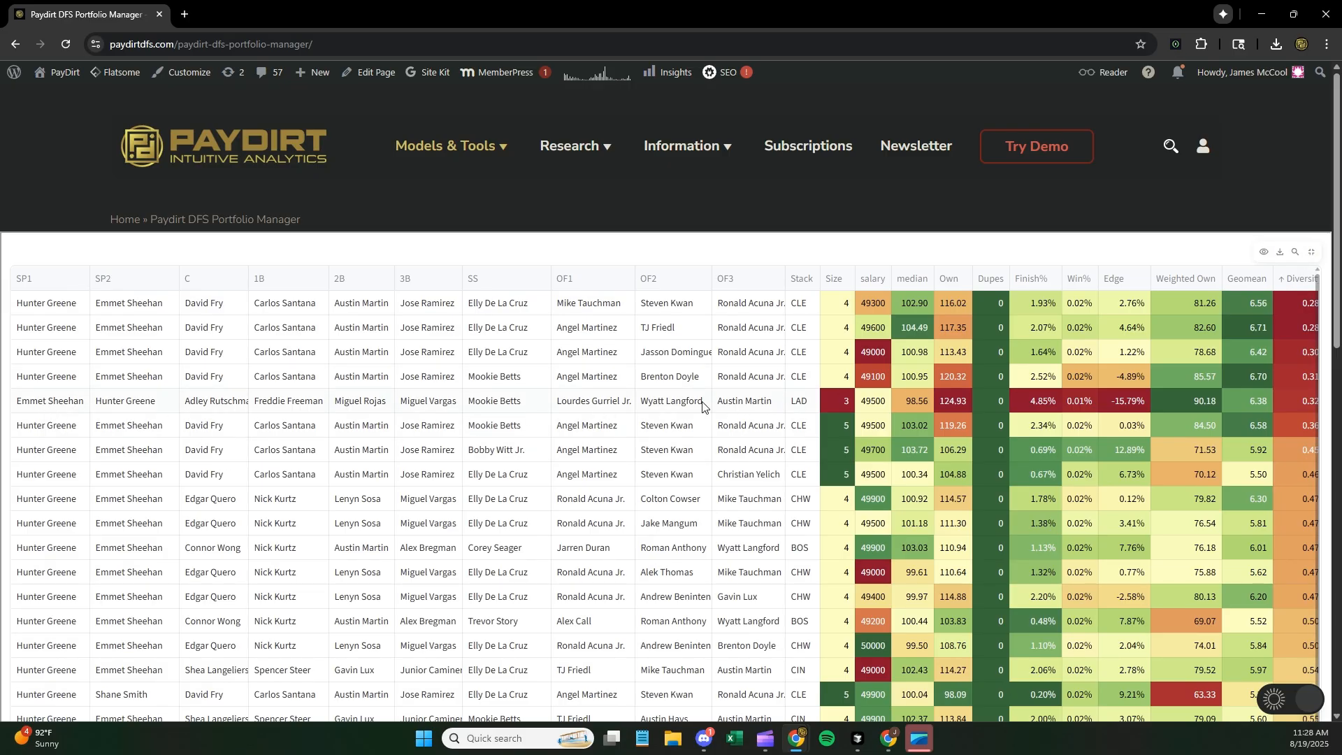
pyautogui.click(1310, 251)
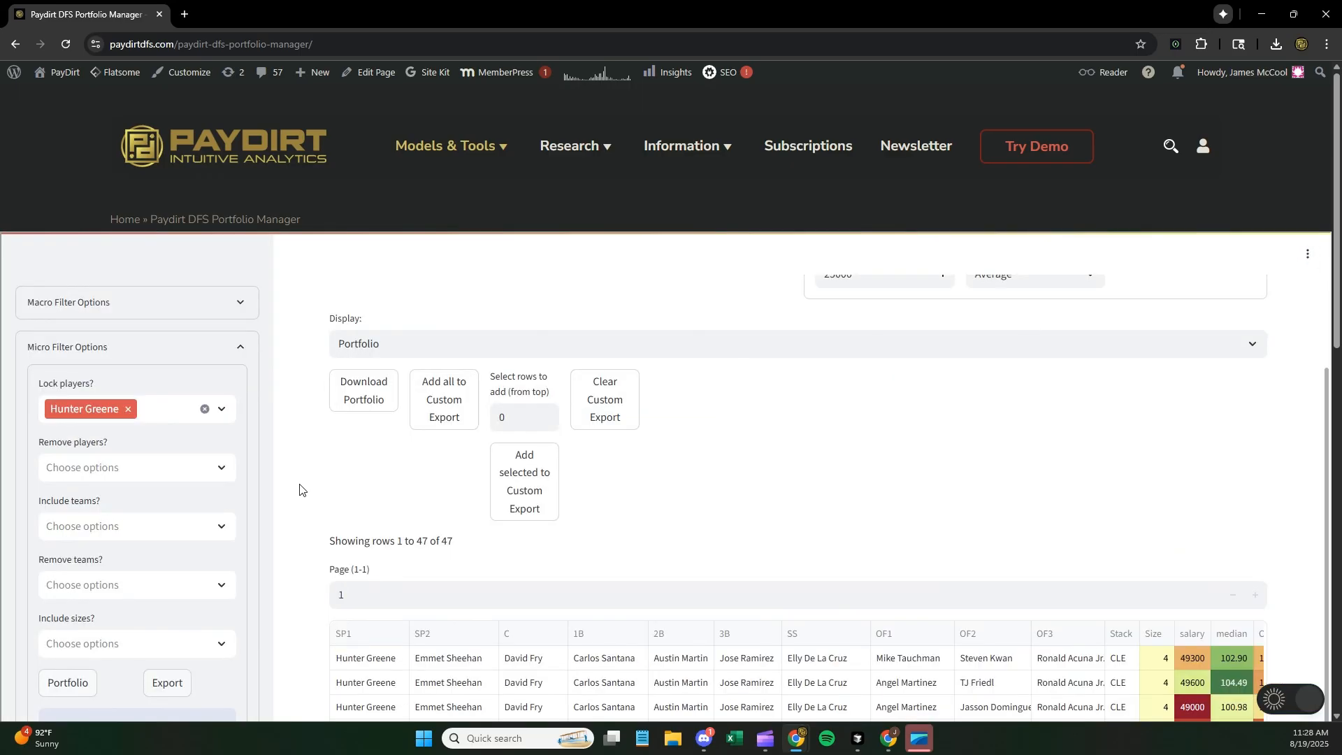
# Step: Clear the locked player, reset the portfolio to all lineups, and expand the lineup table to full screen
pyautogui.click(204, 408)
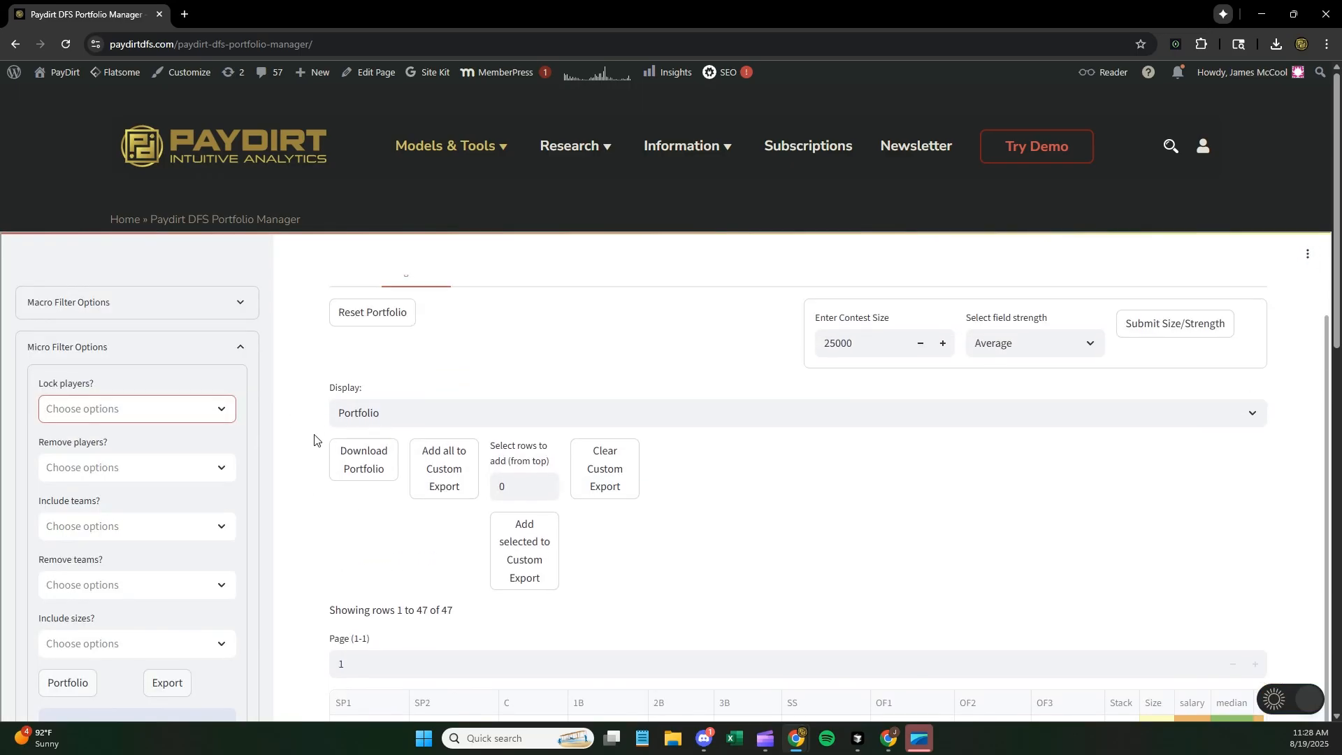
pyautogui.click(355, 316)
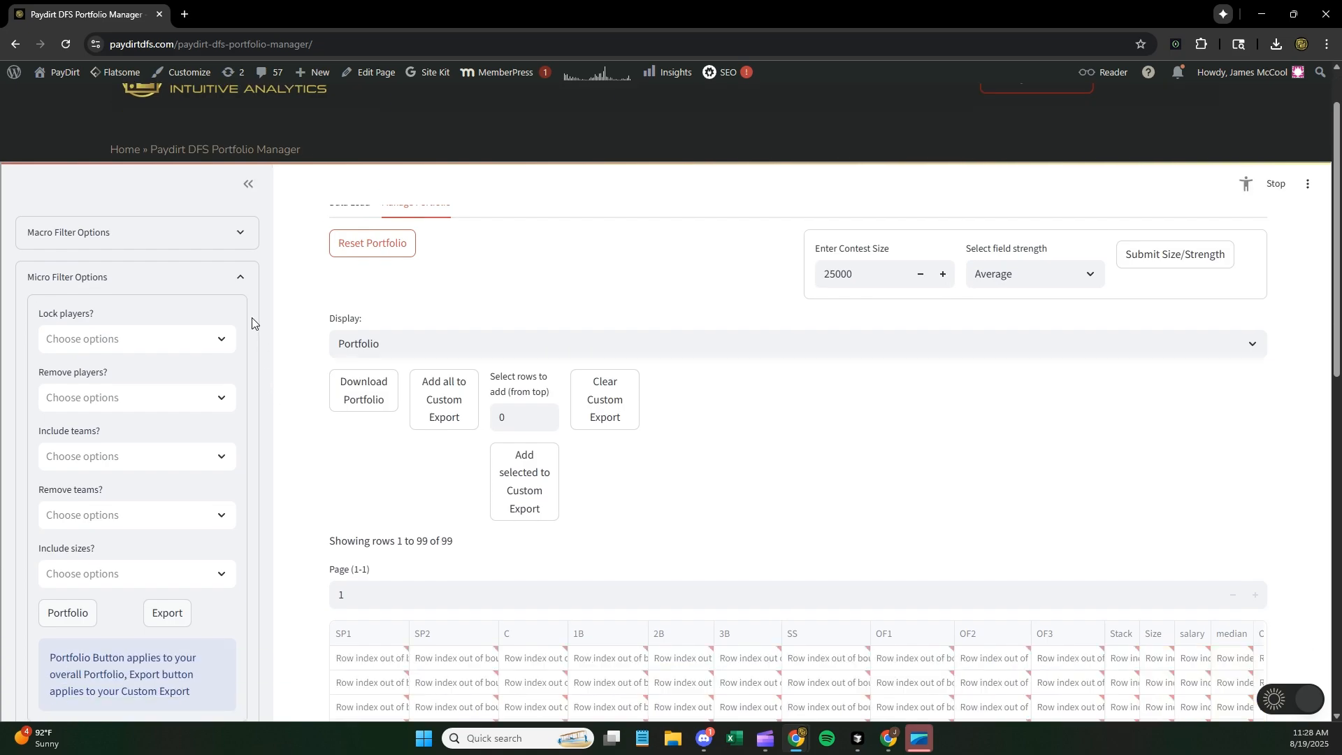
pyautogui.click(244, 279)
pyautogui.scroll(-2, 299, 354)
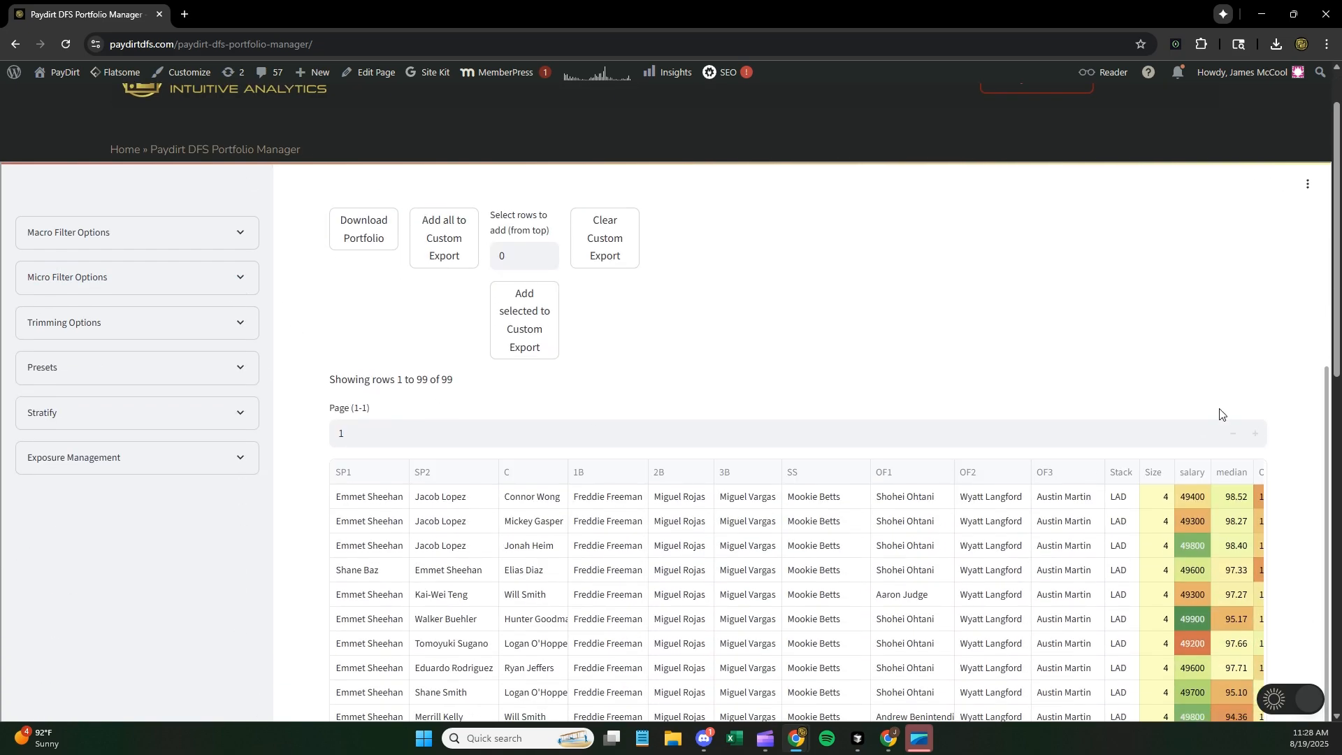
pyautogui.click(1257, 442)
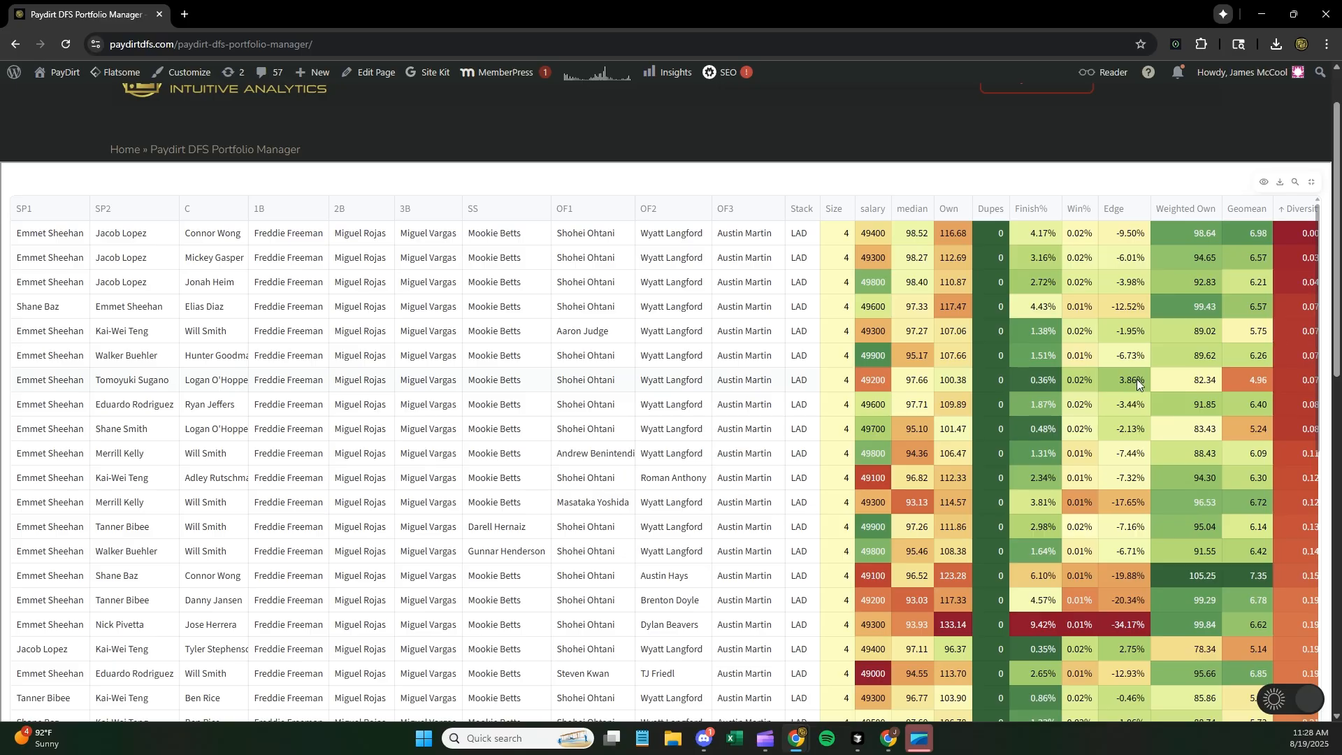
# Step: Exit full screen, set the macro filter's minimum acceptable lineup edge to 0, apply it to the portfolio, and collapse the filter options
pyautogui.click(1311, 182)
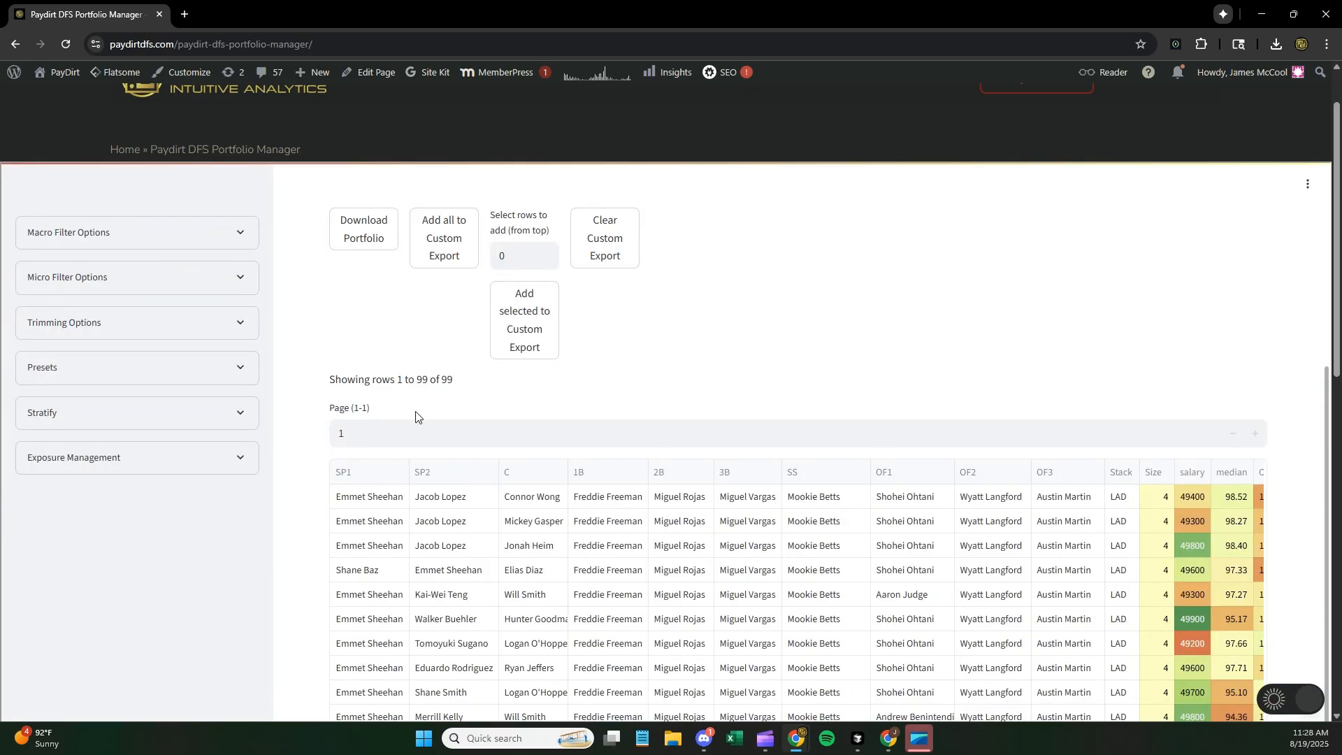
pyautogui.click(206, 239)
pyautogui.moveTo(79, 529); pyautogui.dragTo(12, 530)
pyautogui.write('0')
pyautogui.press('Return')
pyautogui.scroll(-2, 180, 428)
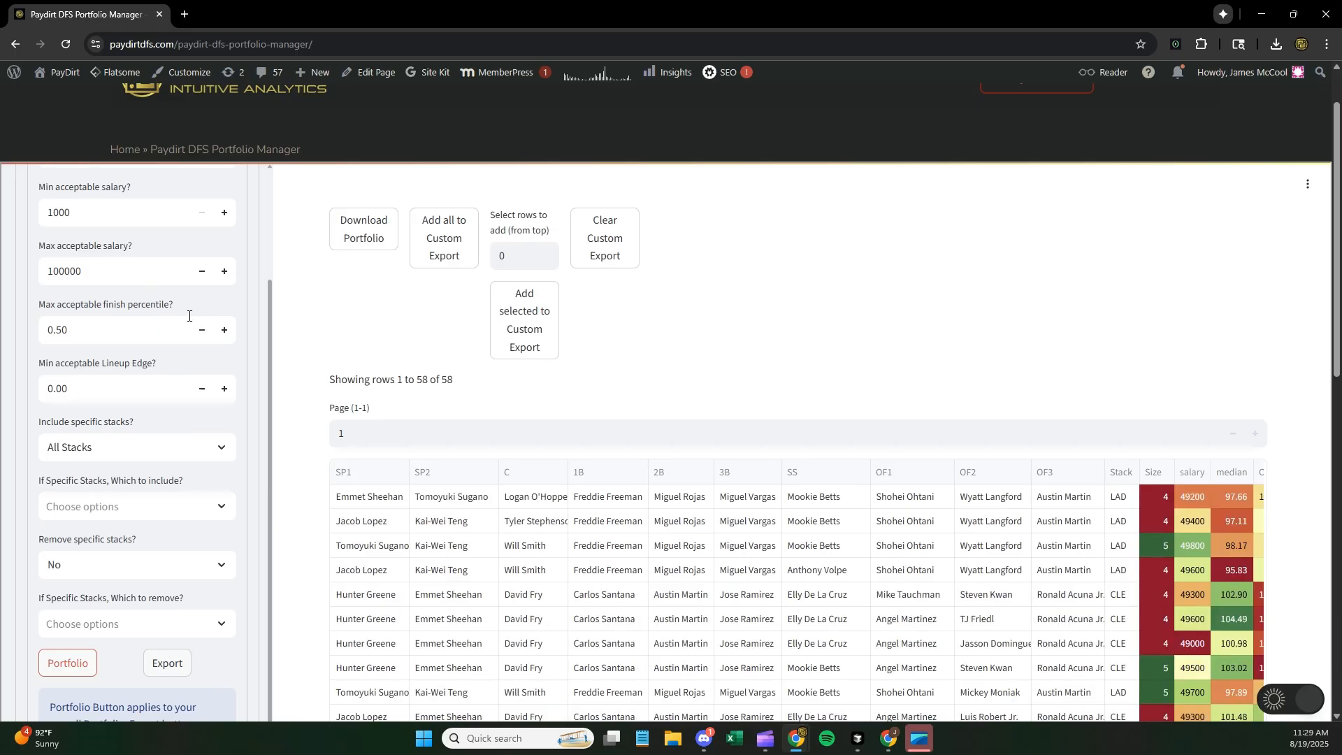
pyautogui.scroll(3, 185, 335)
pyautogui.click(246, 232)
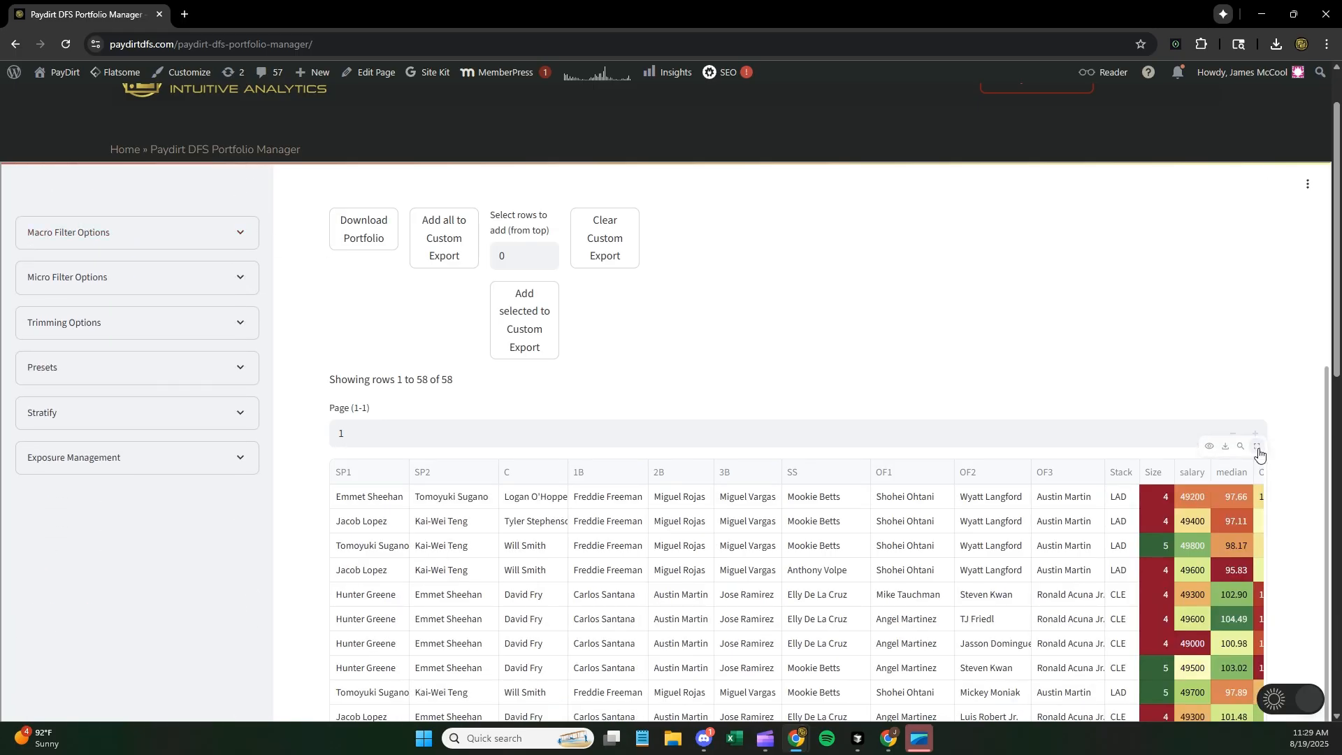
# Step: In full screen, clear the Diversity sort, sort the lineups by Weighted Own descending, examine them, and exit full screen
pyautogui.click(1255, 444)
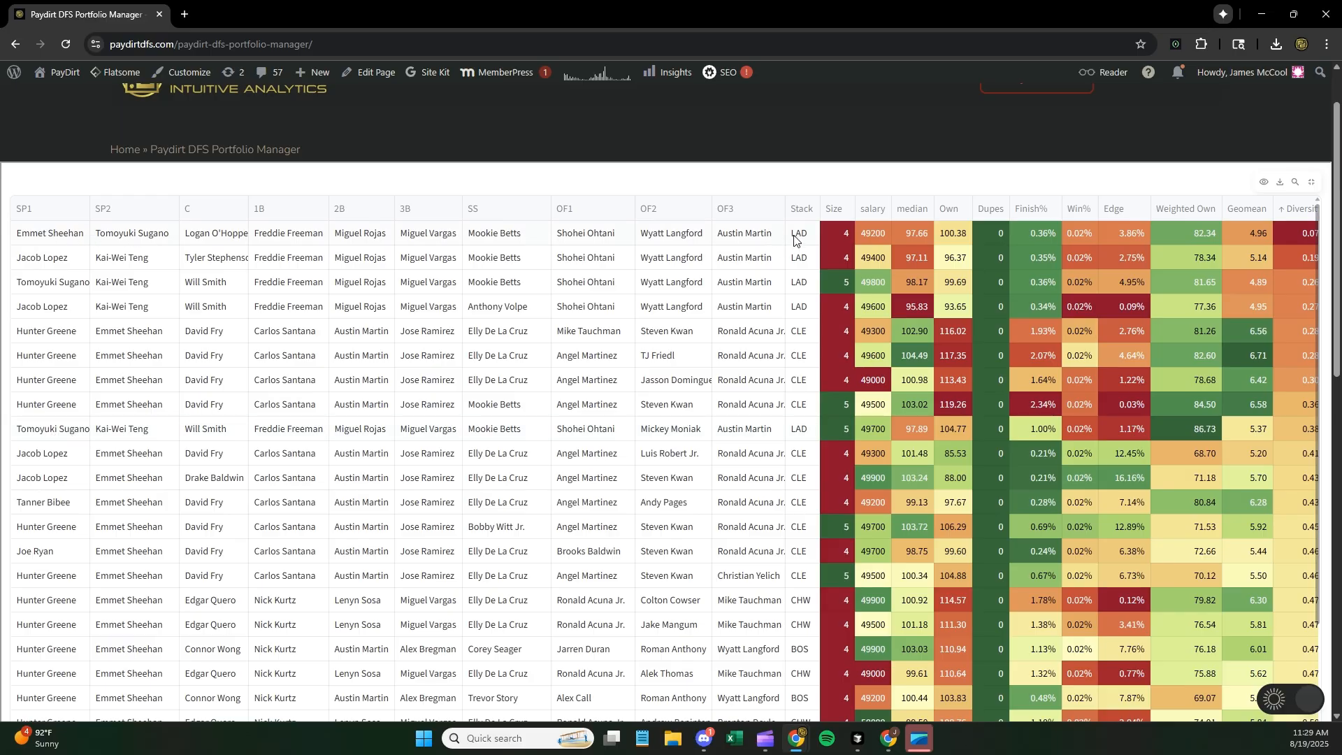
pyautogui.click(1283, 210)
pyautogui.click(1283, 210)
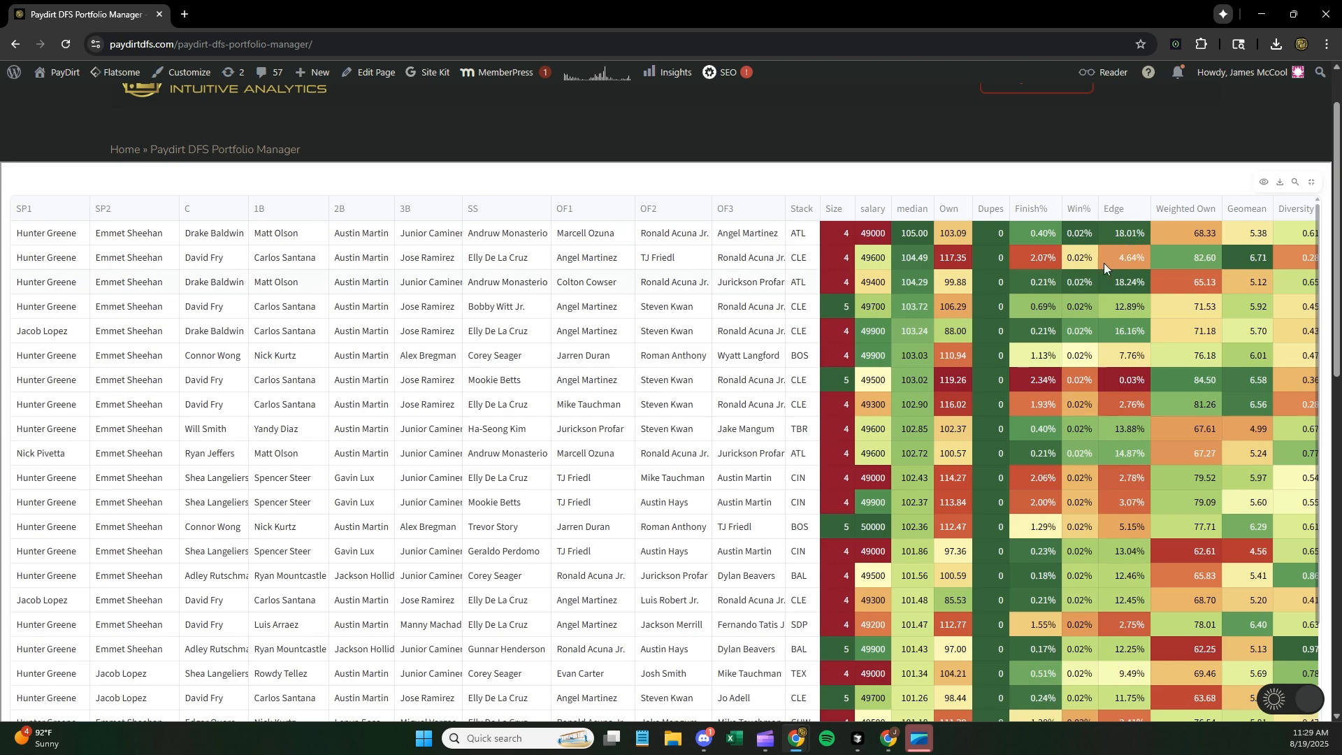
pyautogui.click(1190, 212)
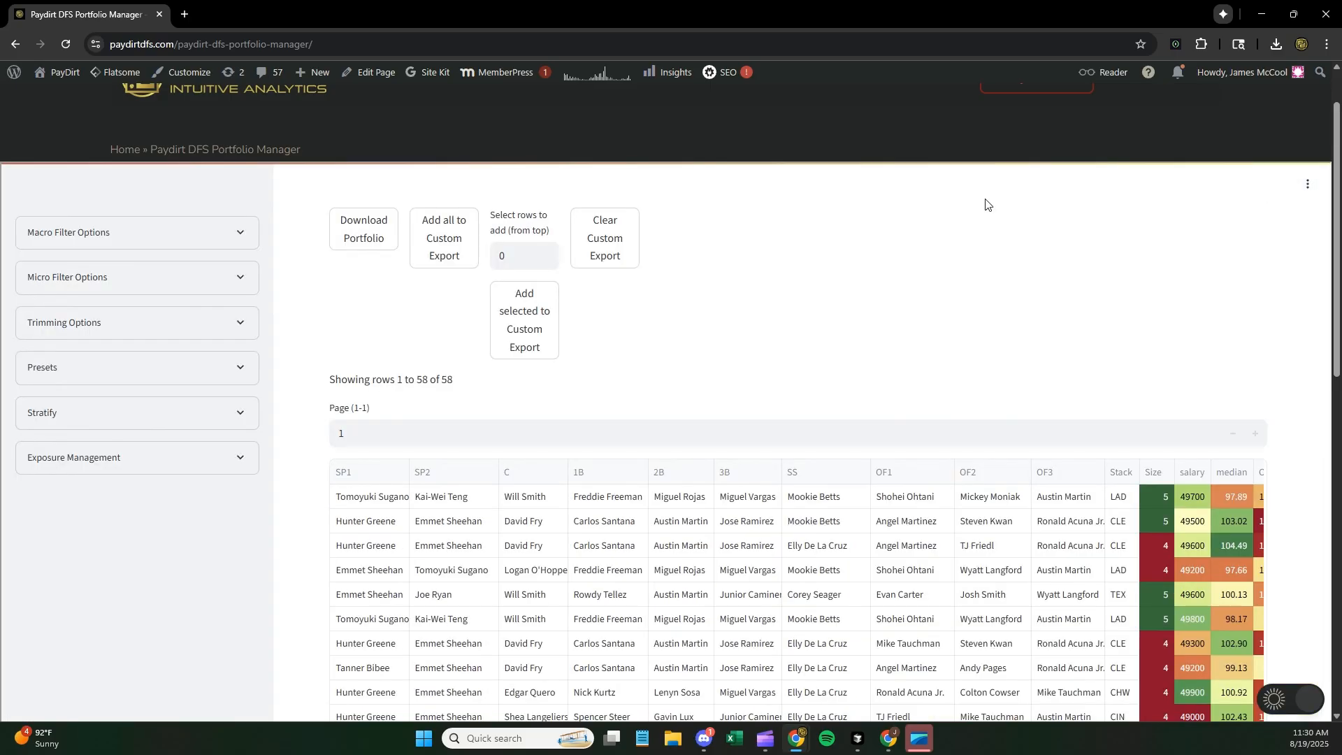
pyautogui.click(1311, 182)
# Step: Add LAD to the specific stacks to include in the macro filter and apply the filter to the portfolio
pyautogui.click(197, 281)
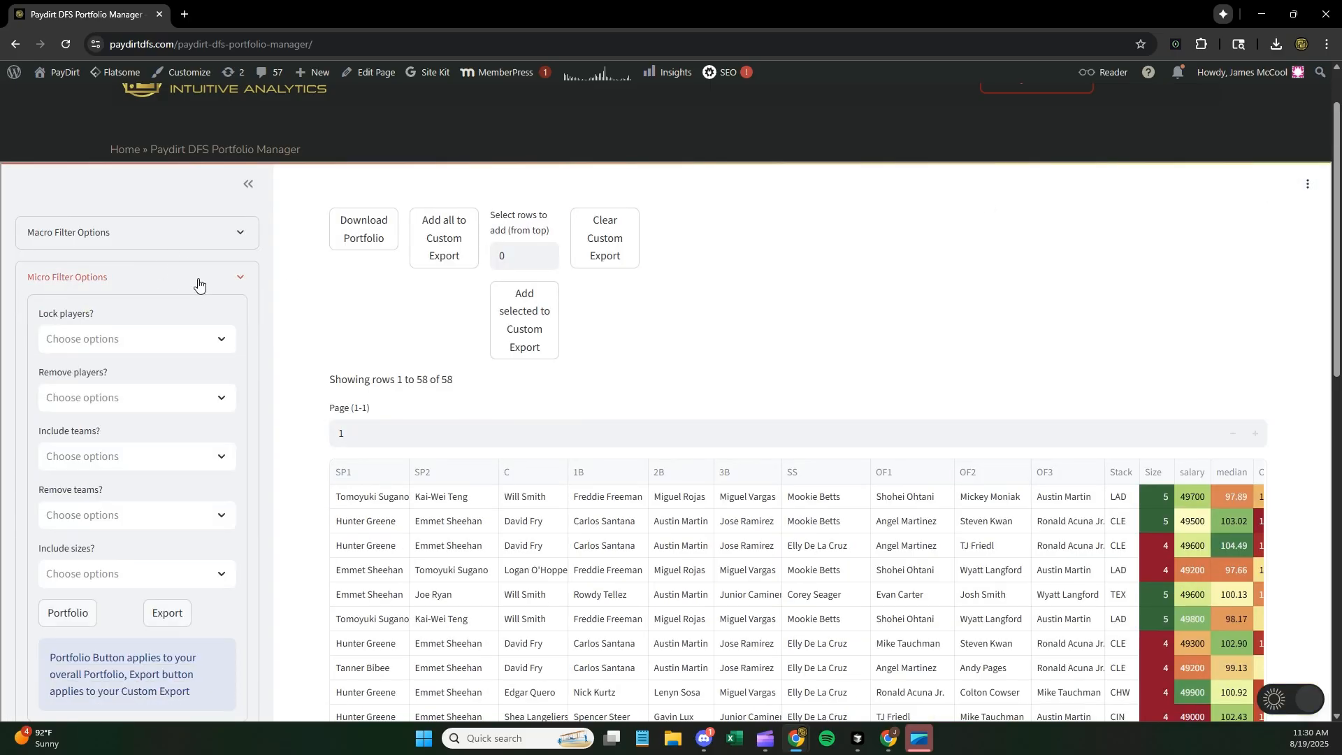
pyautogui.click(198, 282)
pyautogui.click(180, 235)
pyautogui.scroll(-1, 119, 531)
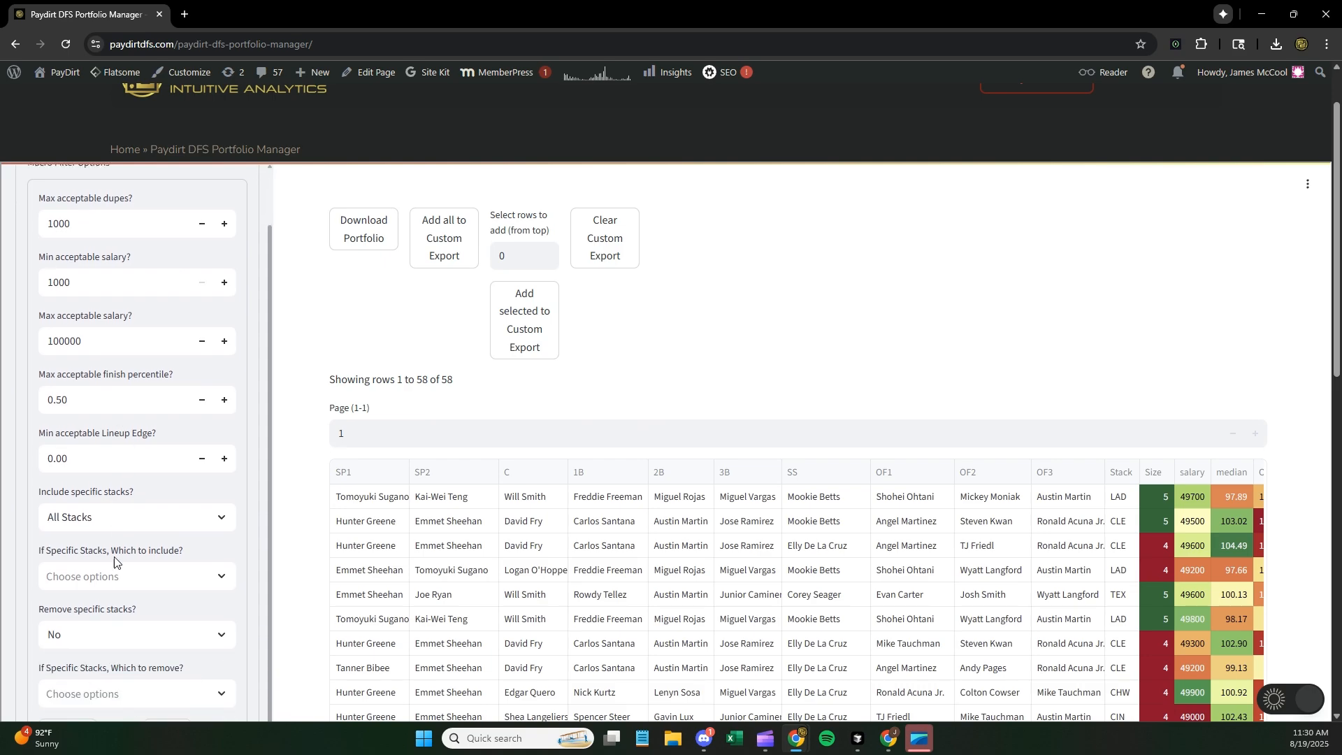
pyautogui.click(118, 552)
pyautogui.write('LAD')
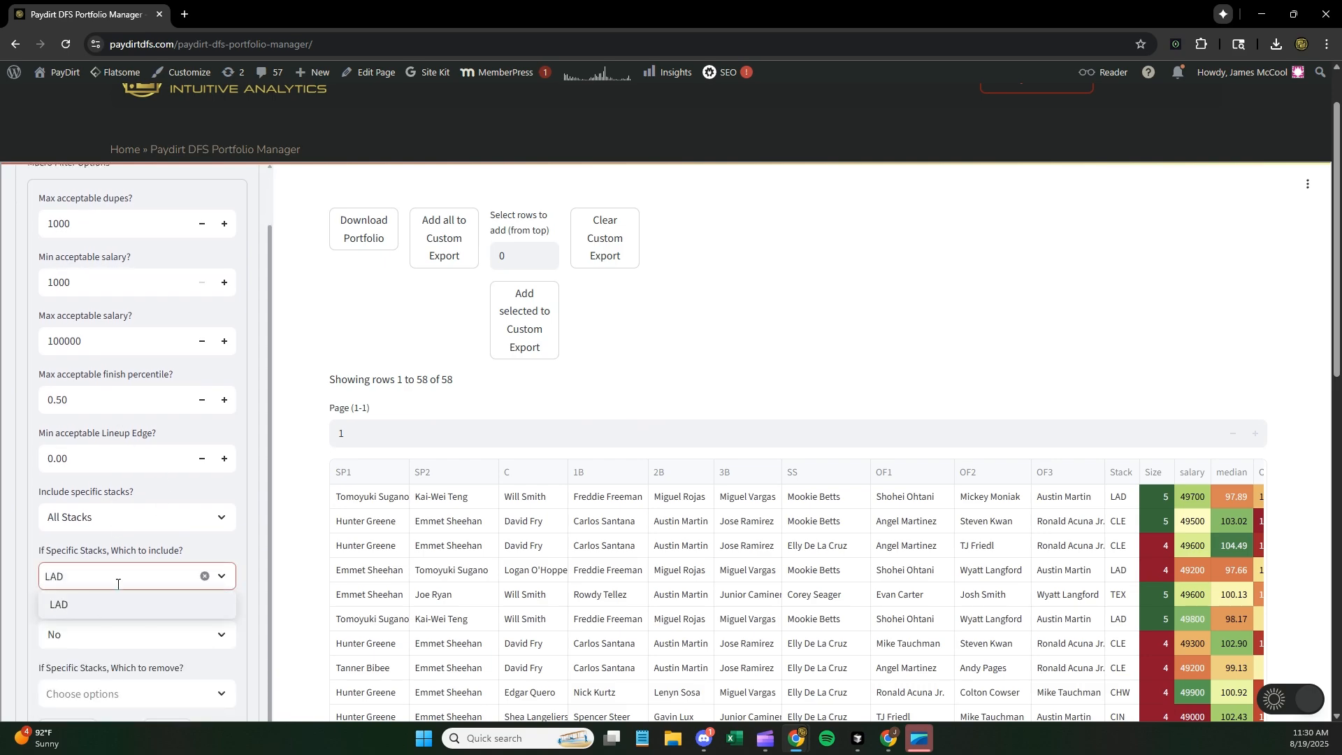
pyautogui.press('Return')
pyautogui.scroll(-2, 74, 577)
pyautogui.click(70, 590)
pyautogui.scroll(1, 105, 587)
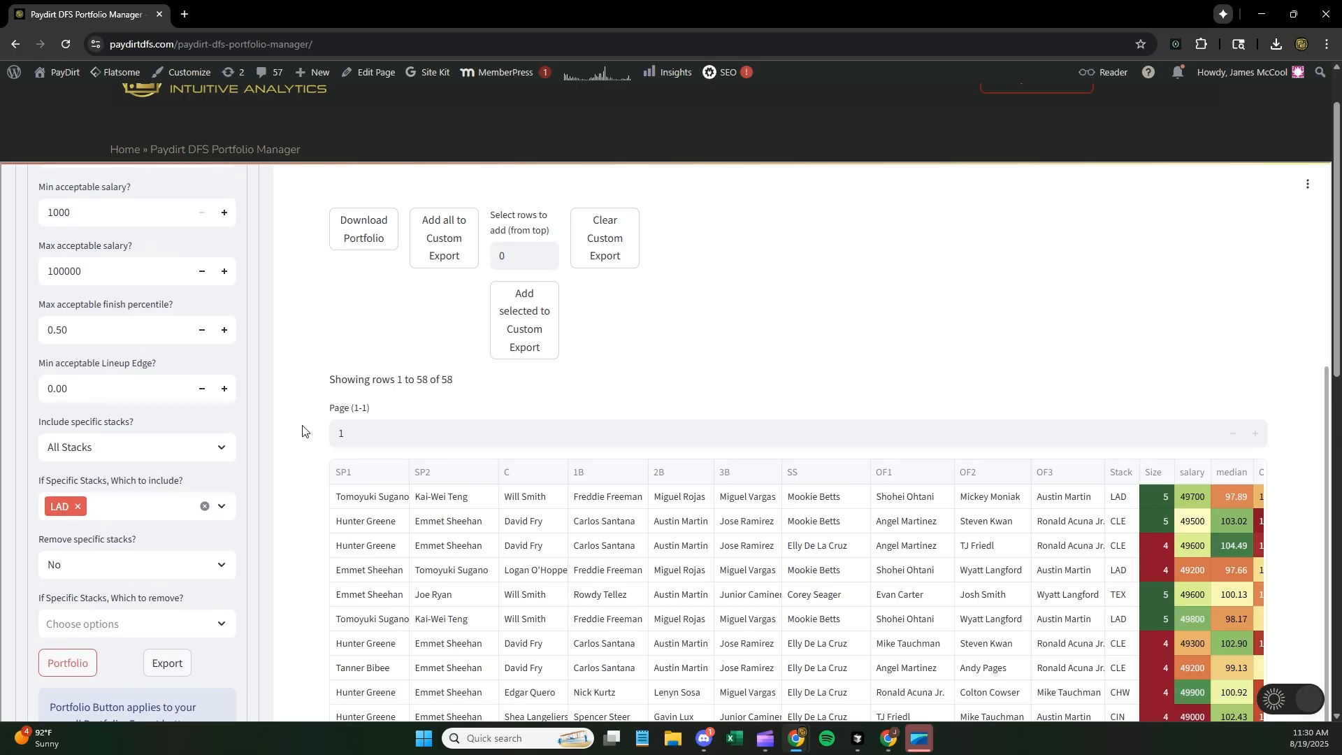
pyautogui.scroll(1, 298, 442)
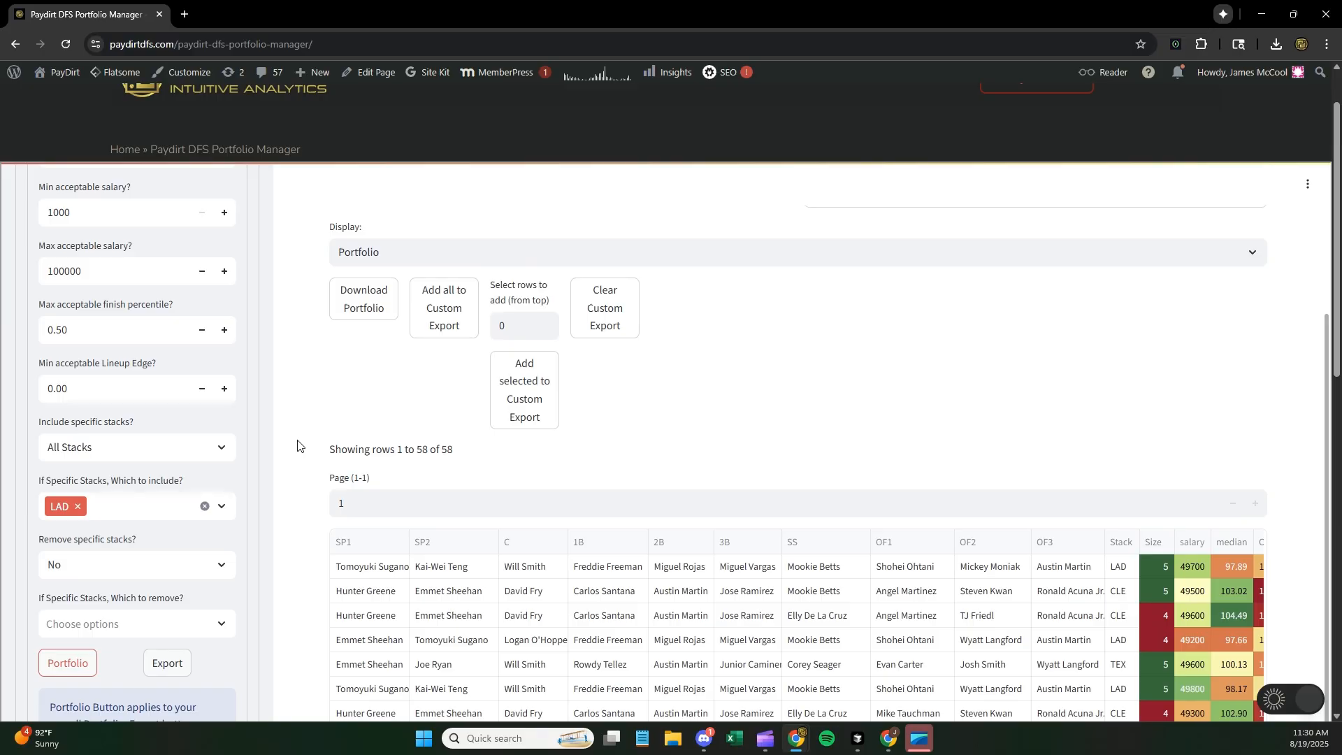
# Step: Switch the macro filter's stack inclusion to Specific Stacks and reapply the LAD filter to the portfolio
pyautogui.click(144, 447)
pyautogui.click(132, 504)
pyautogui.click(58, 663)
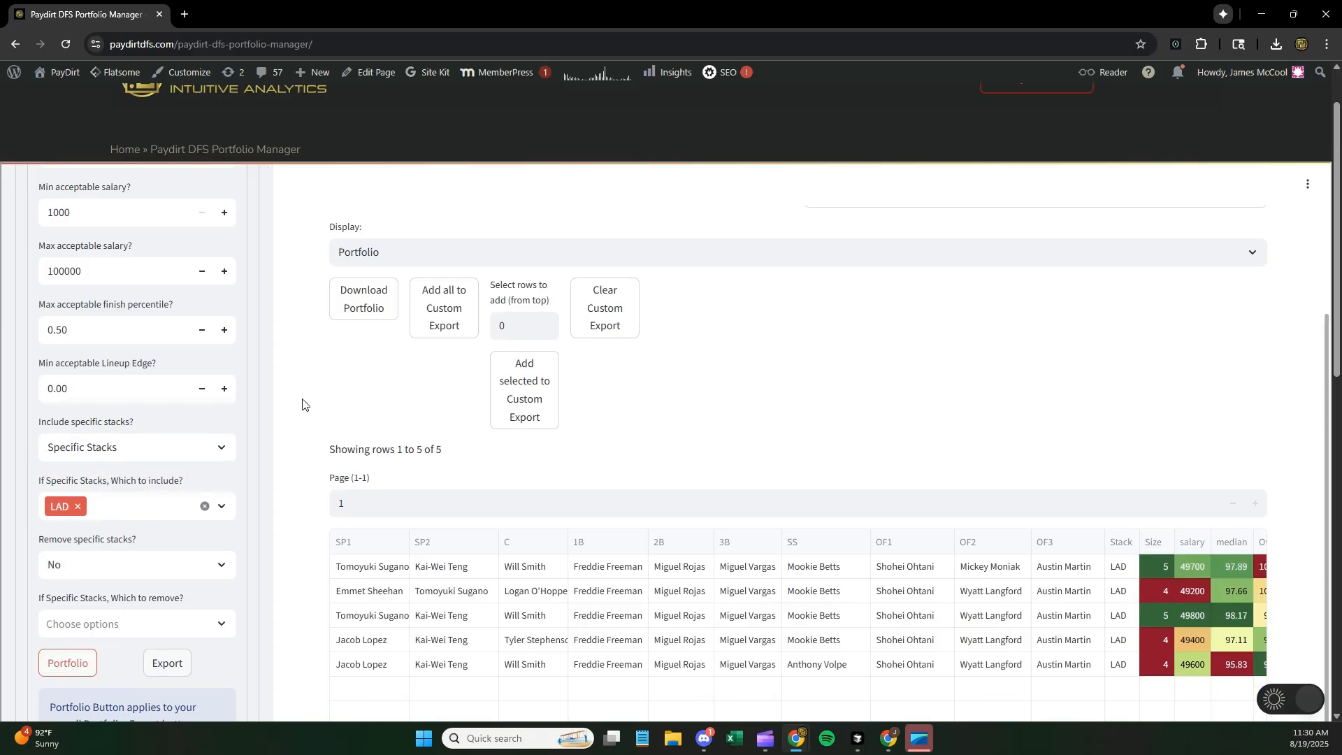
# Step: Examine the filtered LAD lineups in full screen, comparing their pitchers, ownership, Edge and Diversity values, and exit full screen
pyautogui.scroll(-1, 299, 425)
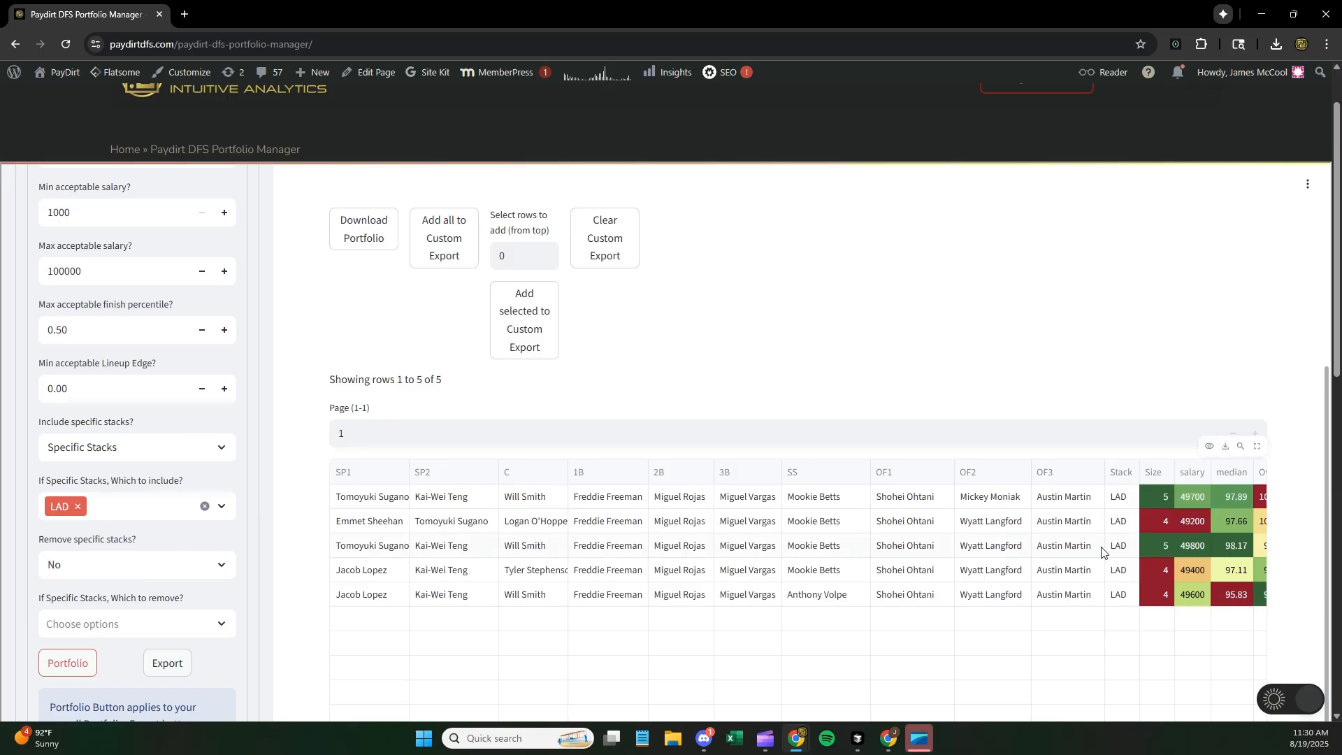
pyautogui.click(1256, 446)
pyautogui.scroll(-1, 953, 350)
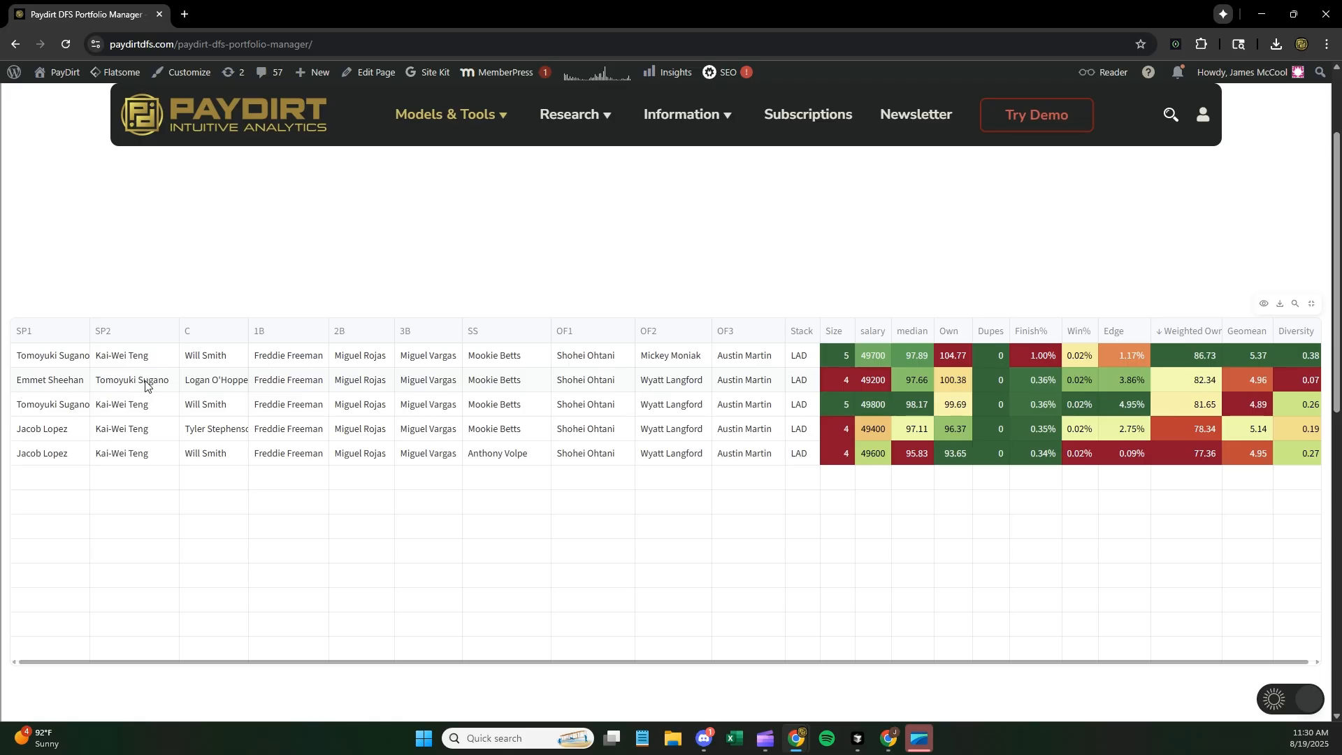
pyautogui.click(1316, 308)
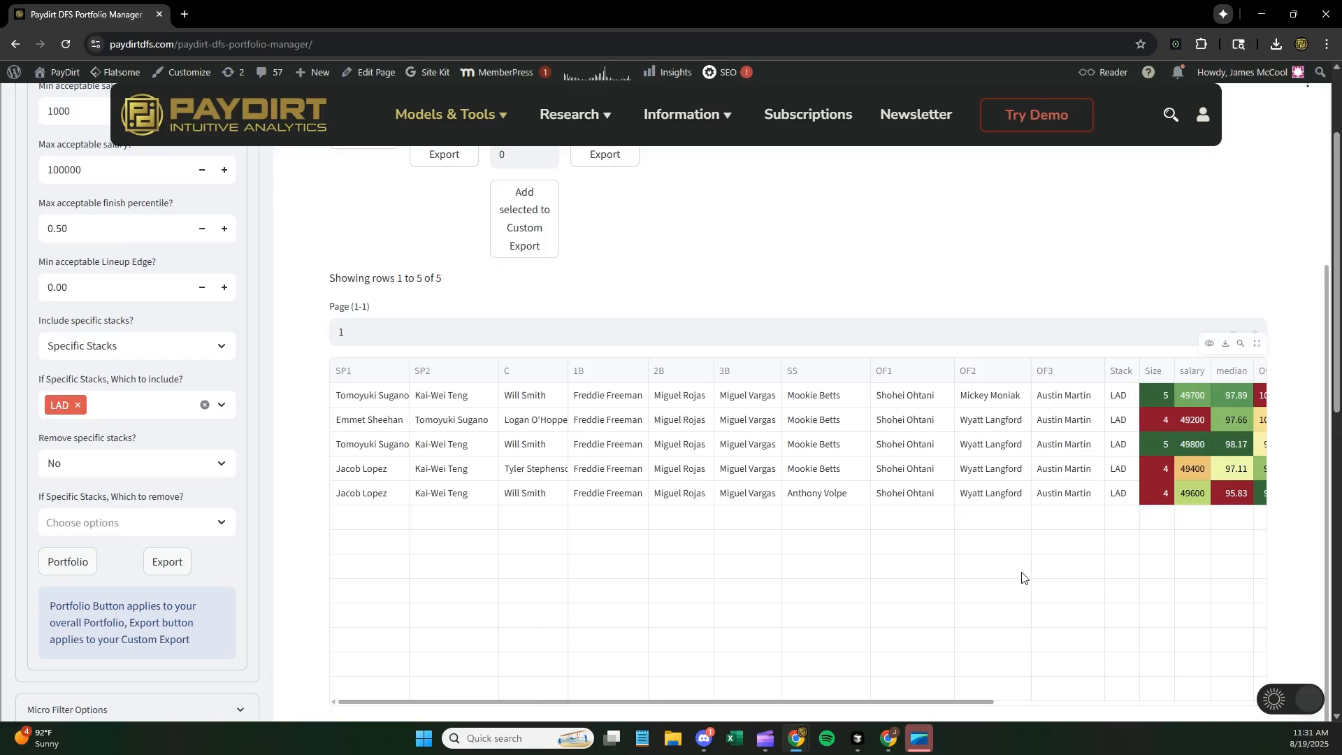
pyautogui.click(1258, 344)
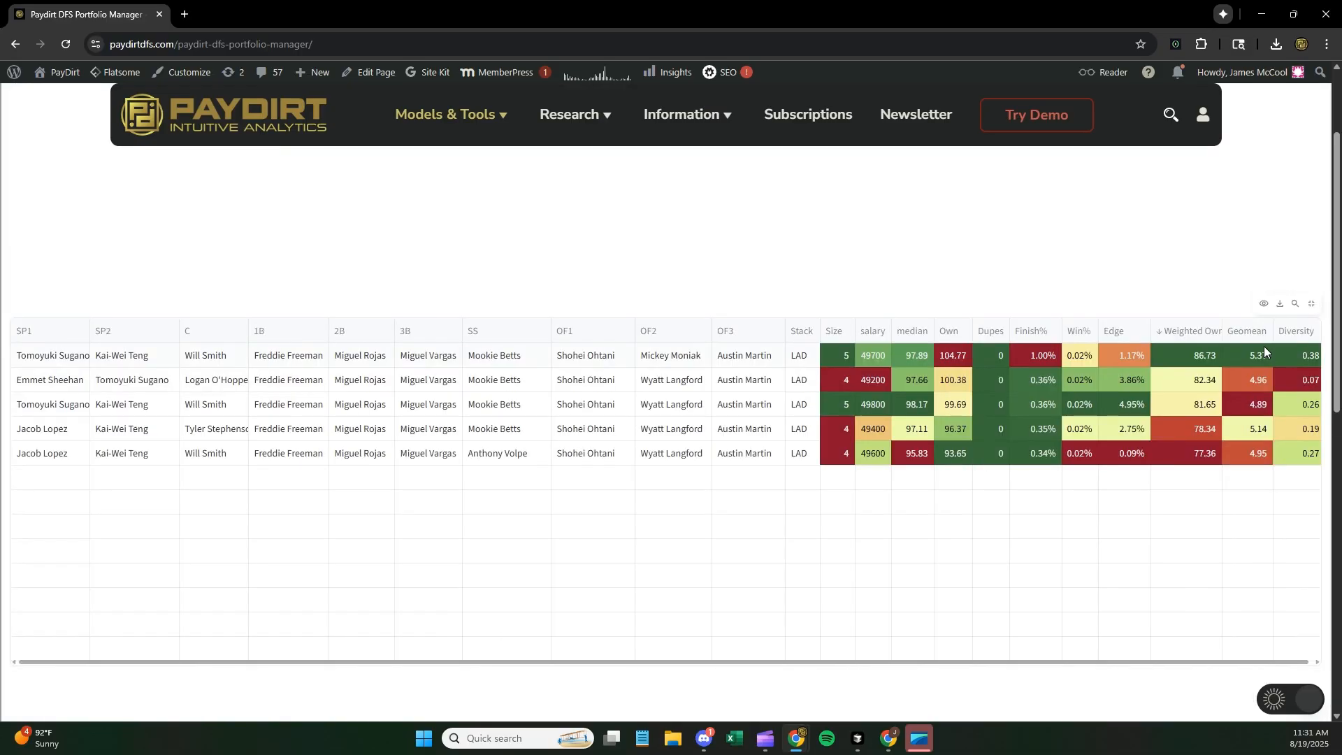
pyautogui.click(1312, 305)
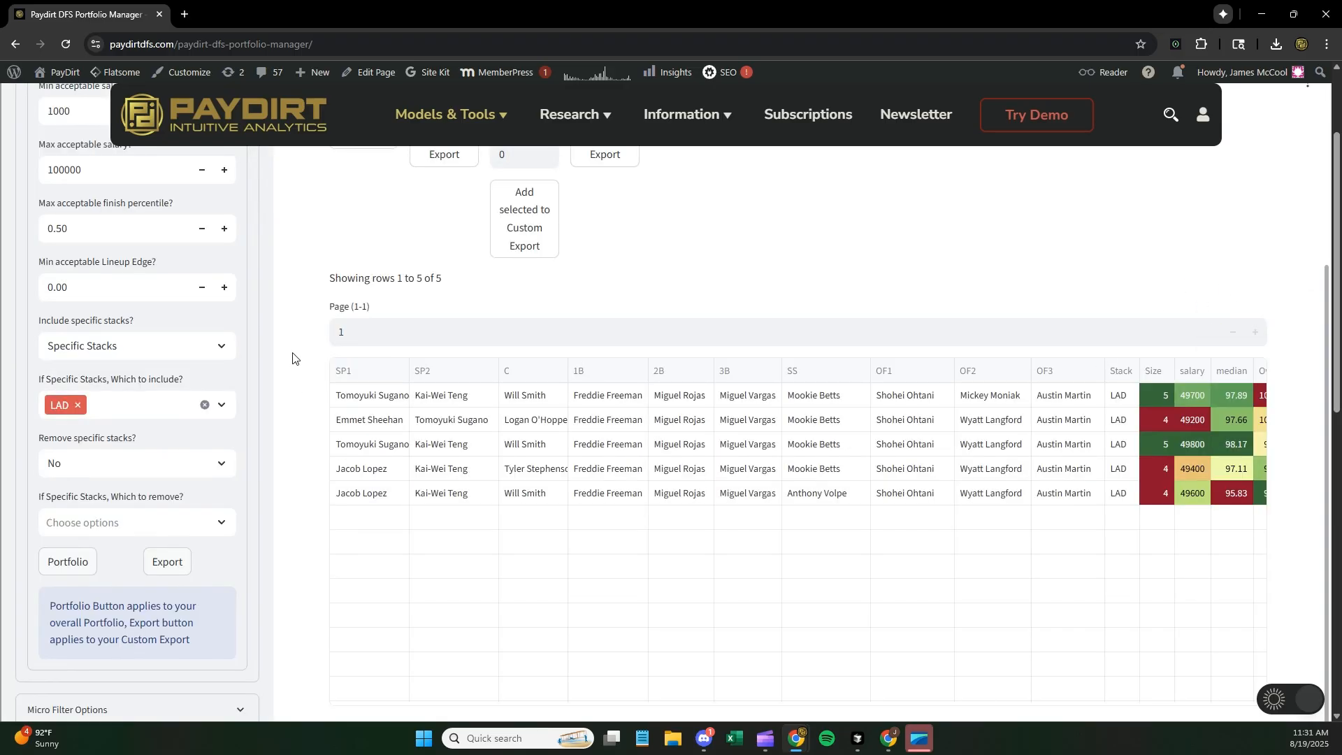
# Step: Collapse the macro filter options and return to the portfolio's lineup table and export controls
pyautogui.scroll(3, 249, 318)
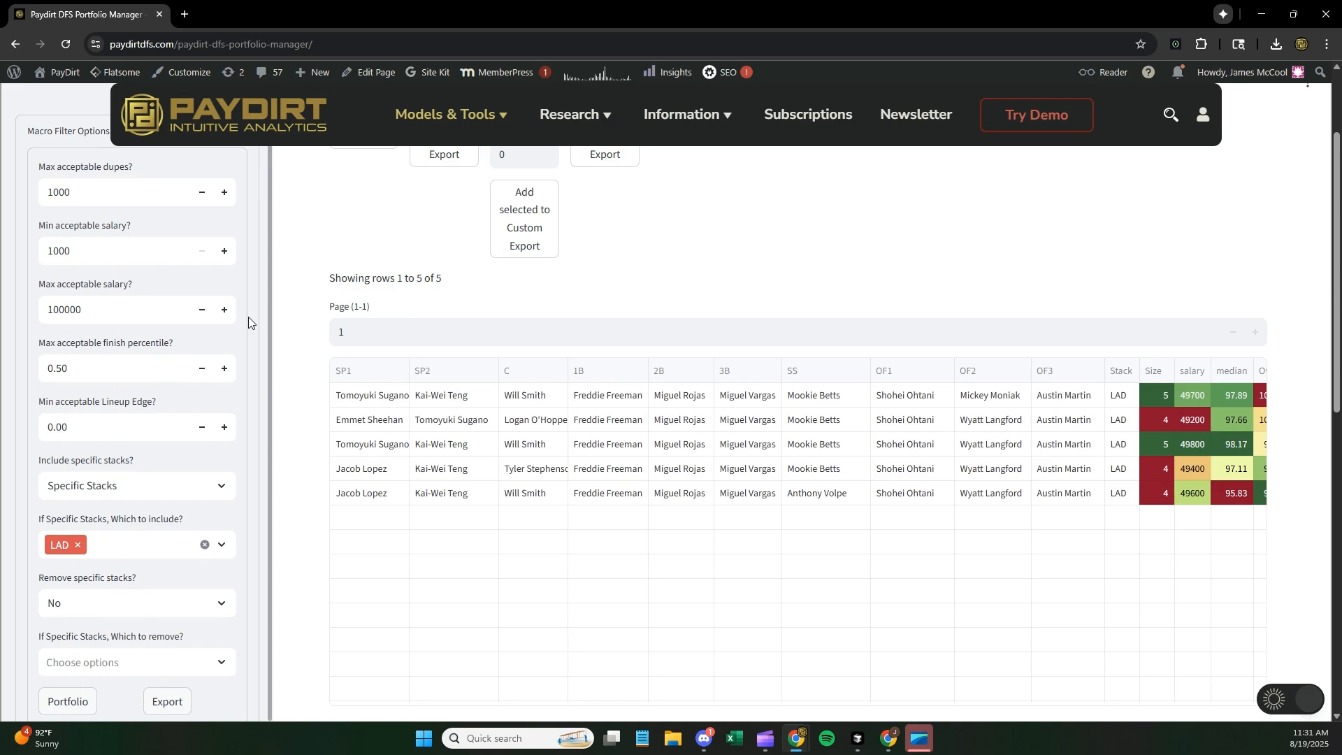
pyautogui.click(230, 212)
pyautogui.scroll(-1, 303, 338)
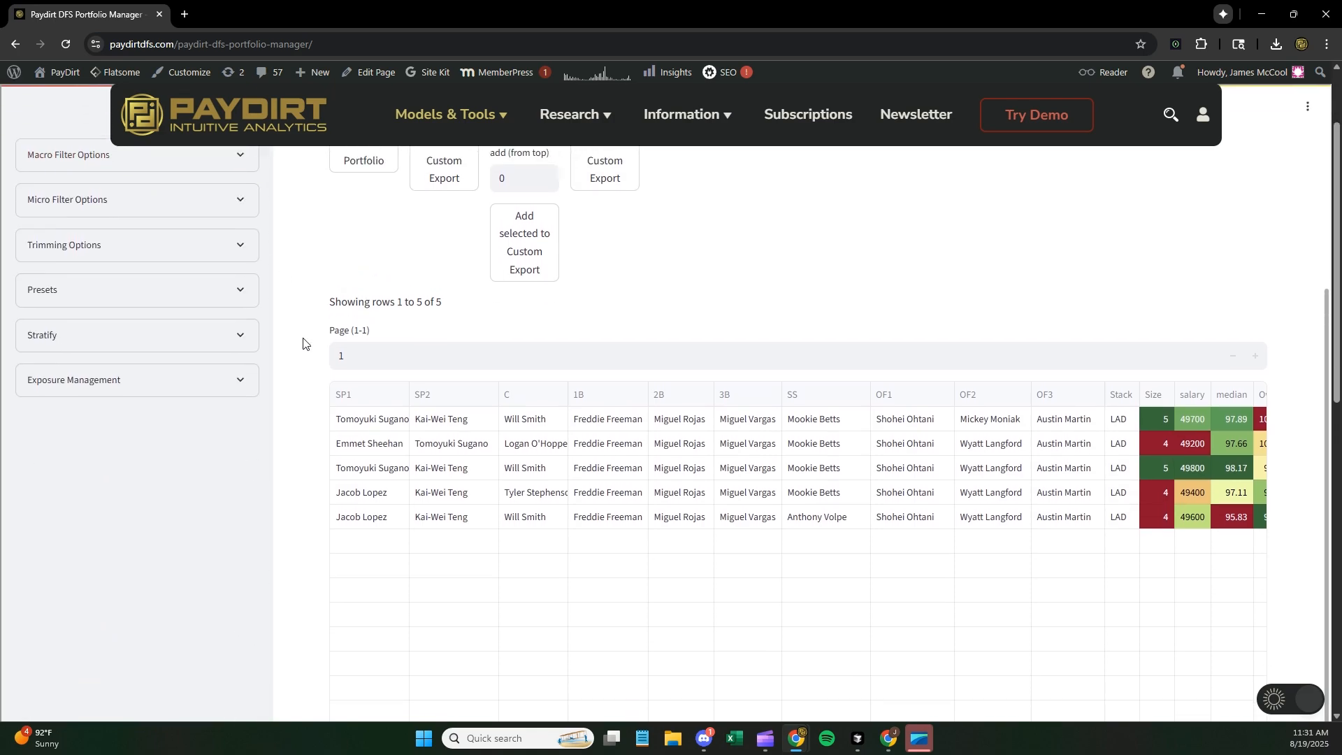
pyautogui.scroll(1, 308, 357)
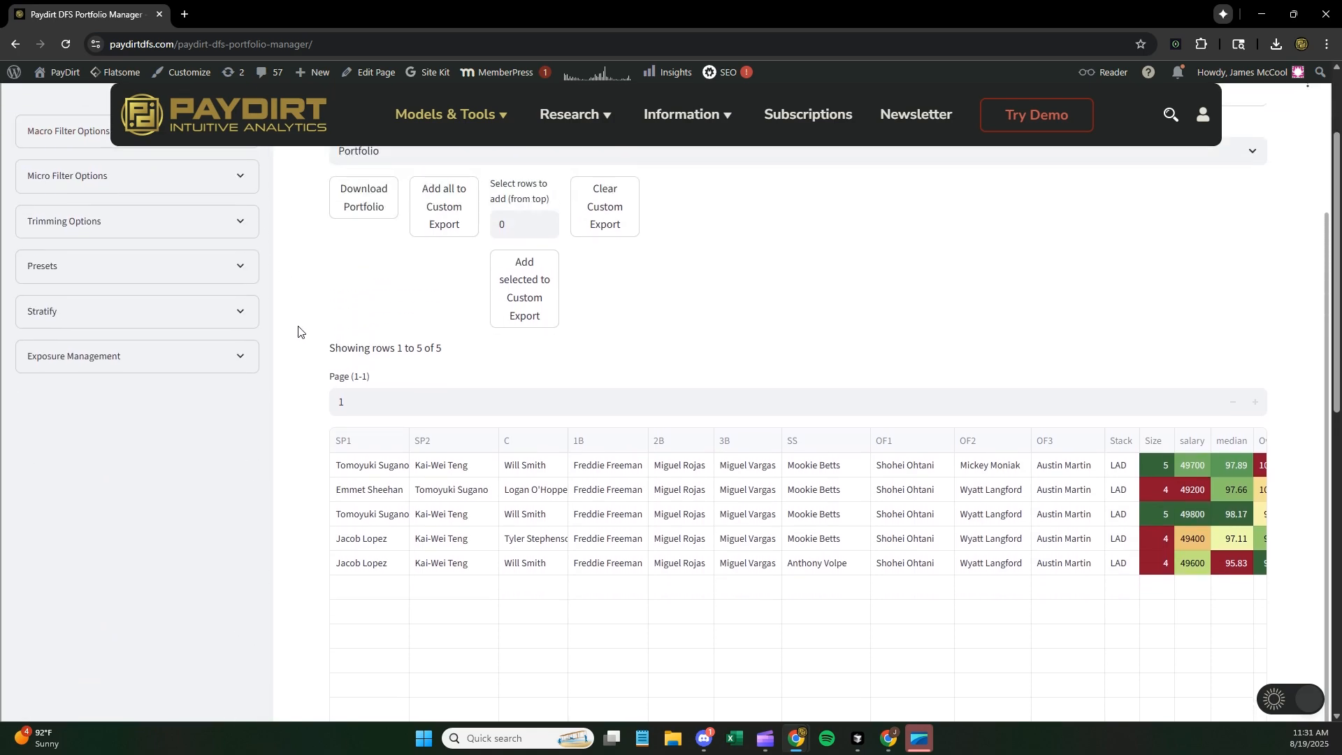